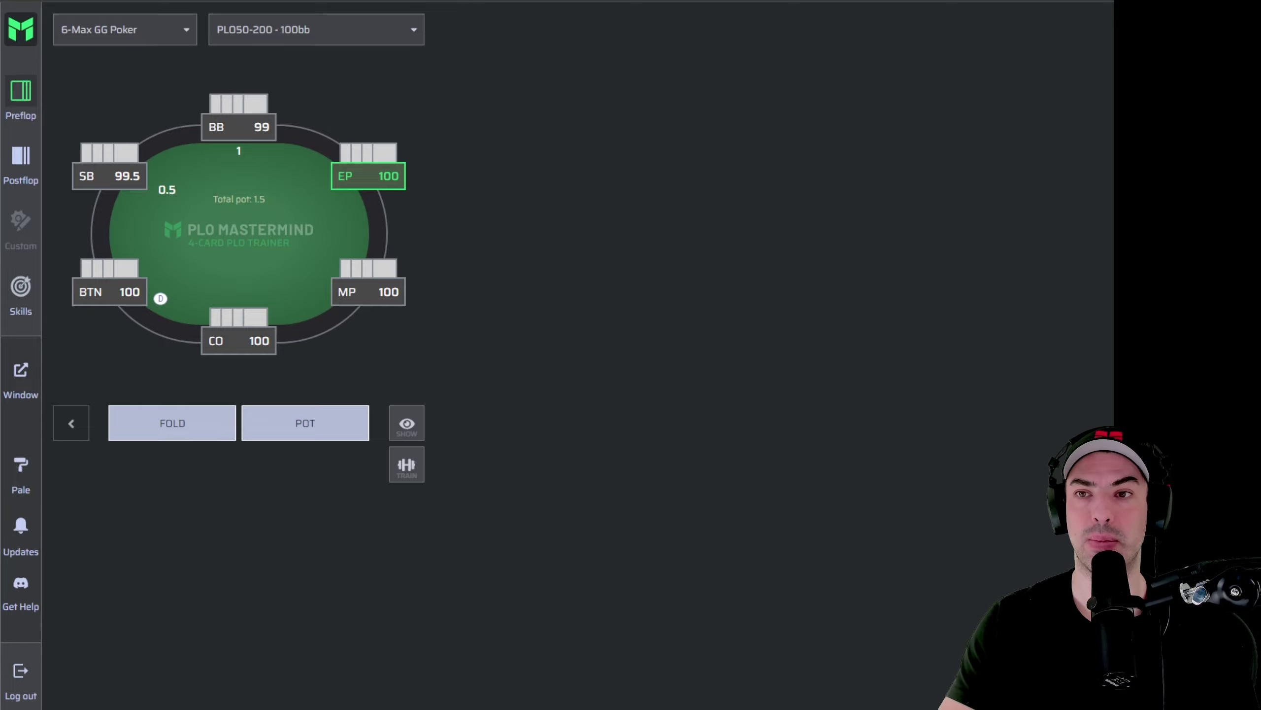
Look through the game trees offered for 6-Max Pokerstars, and return the category to 6-Max GG Poker.
click(121, 37)
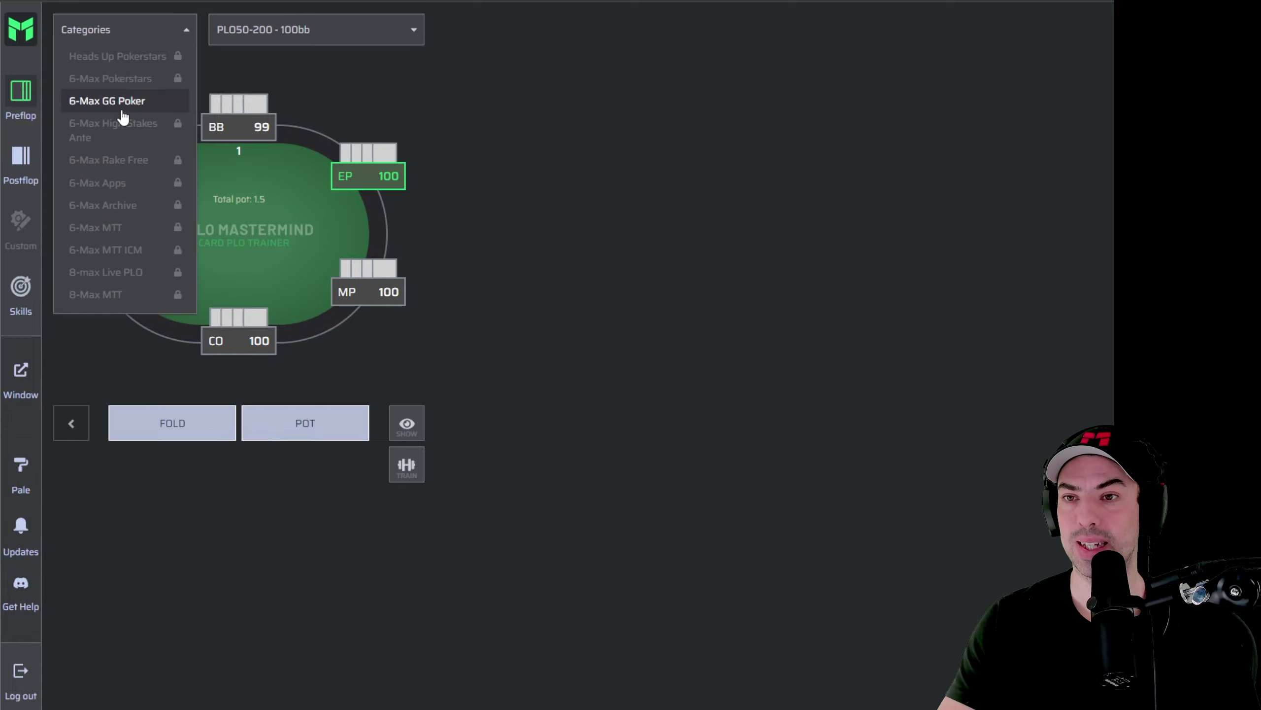
click(90, 82)
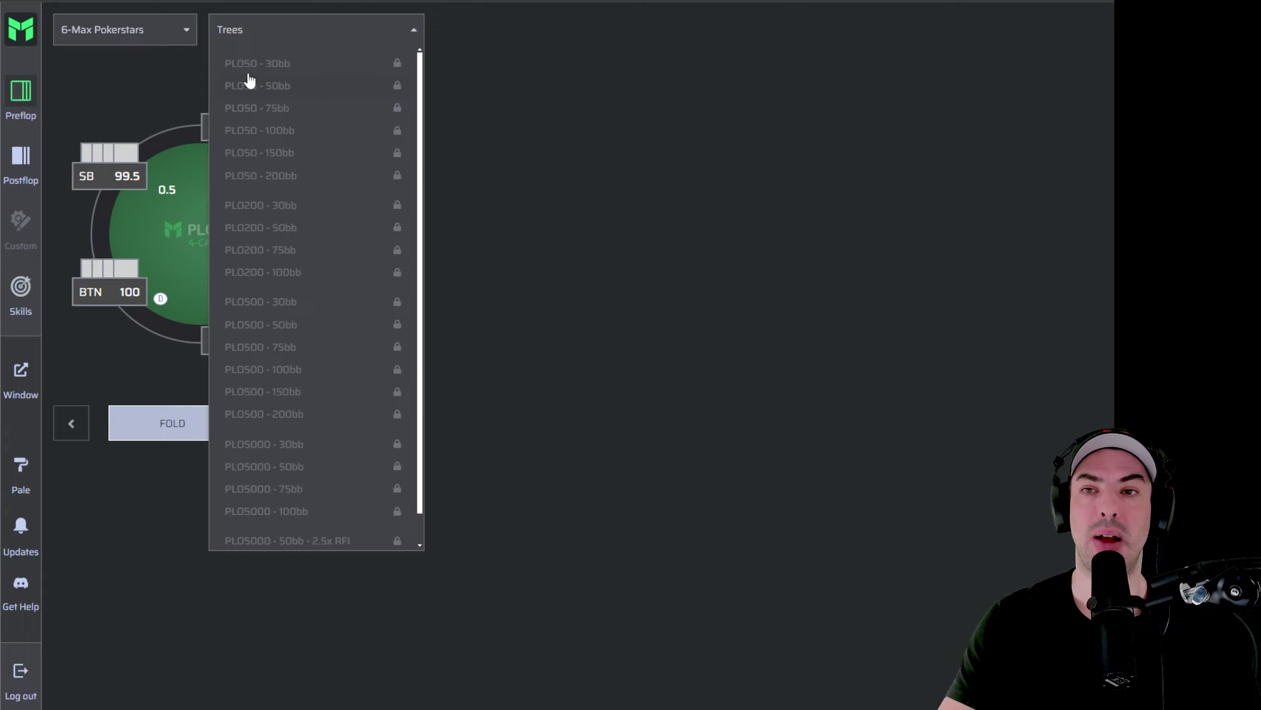
scroll(314, 208, down, 1)
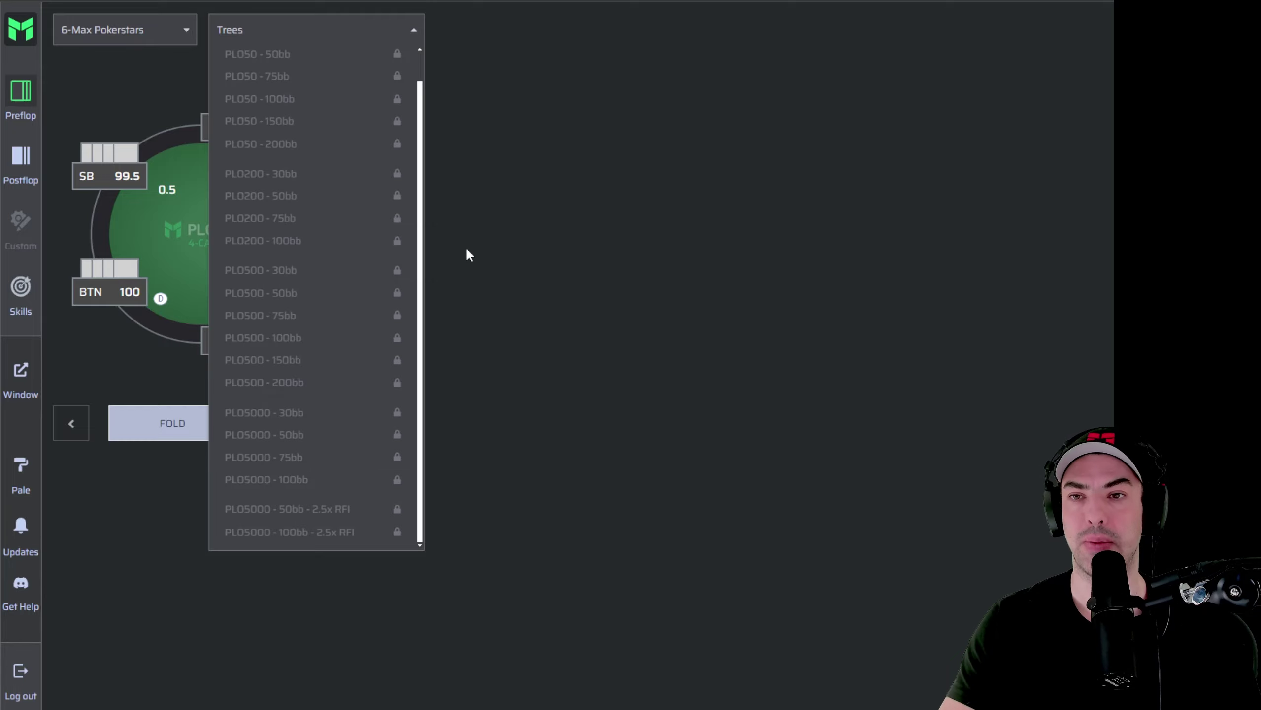
click(116, 38)
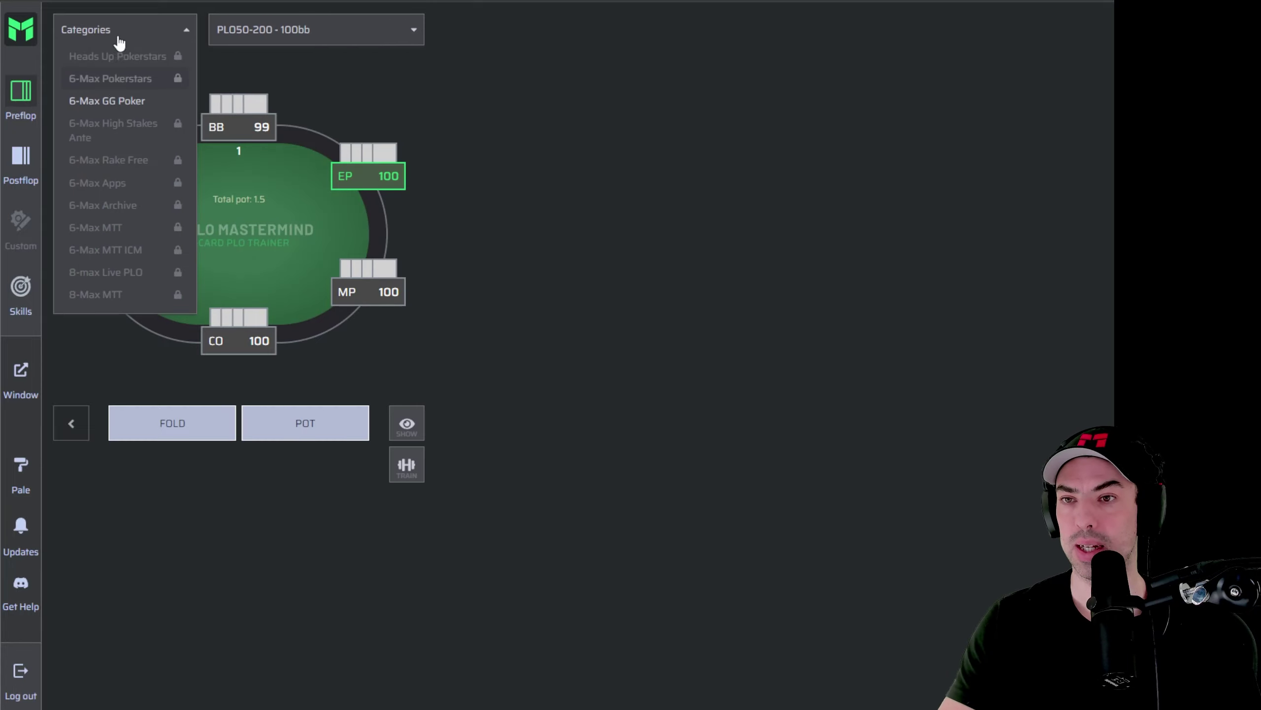
click(105, 107)
click(285, 198)
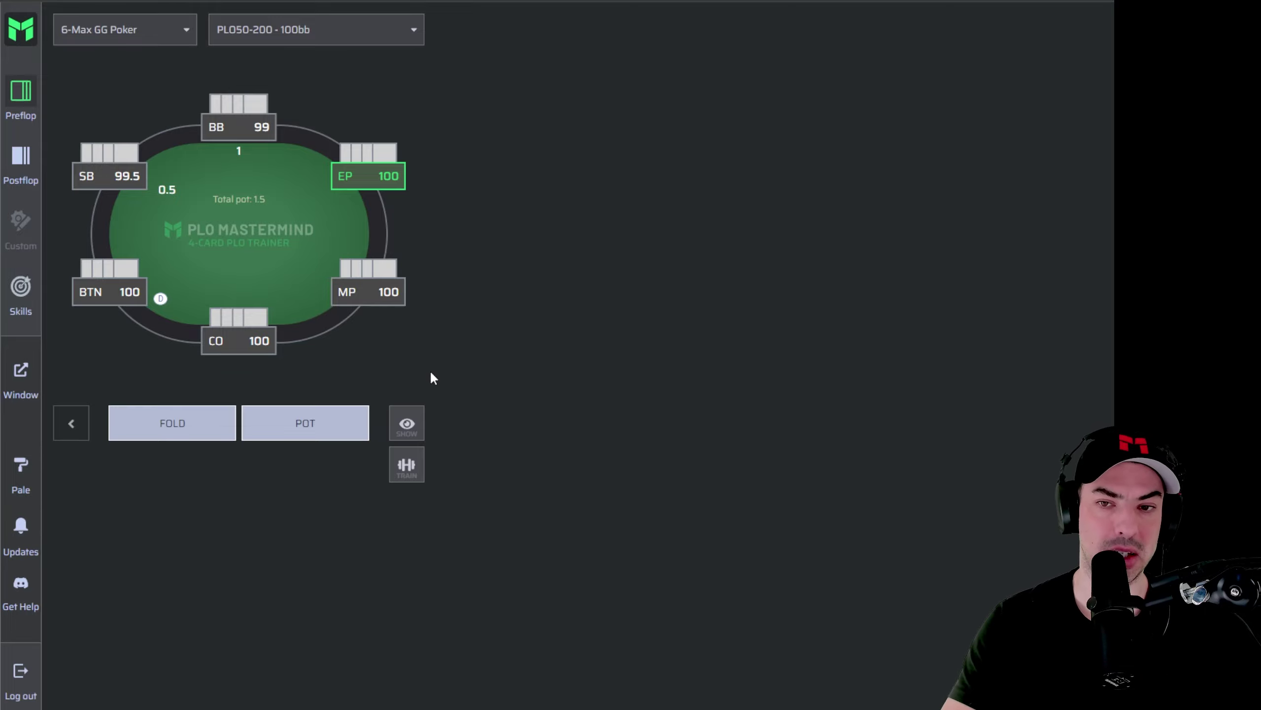
Show the EP opening range and look through its fold and pot hand lists.
click(407, 425)
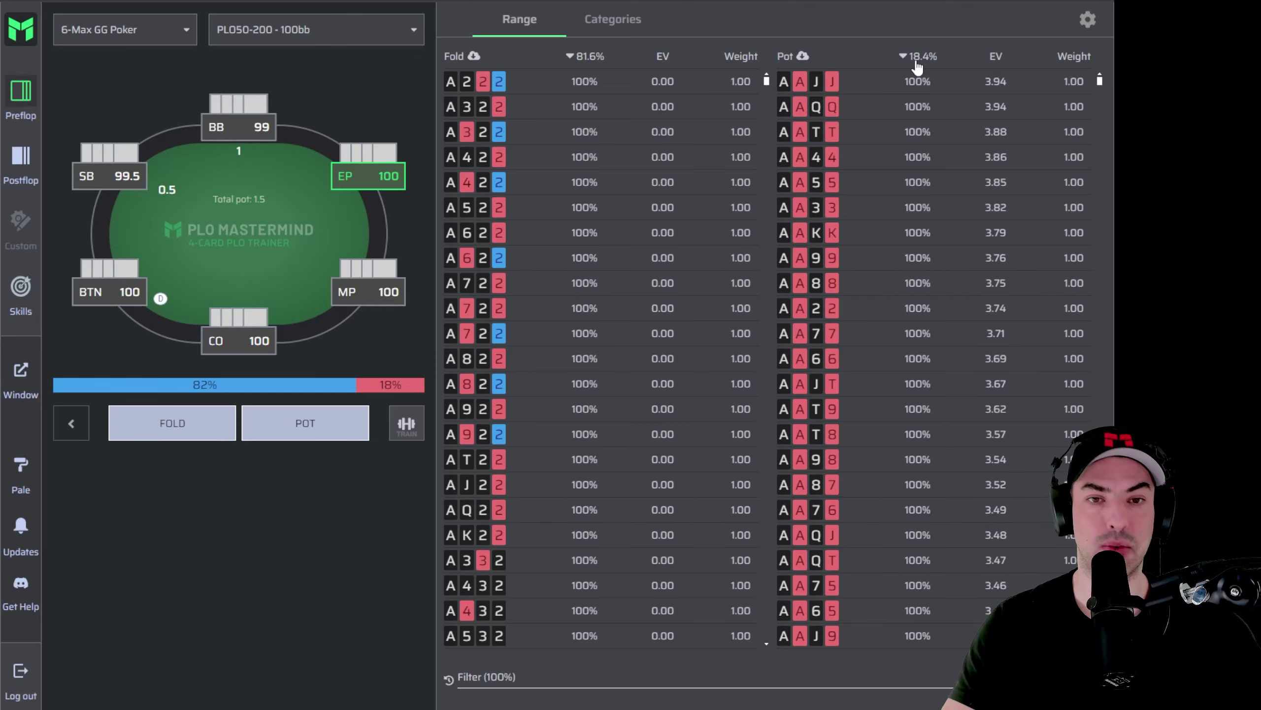
scroll(607, 273, down, 10)
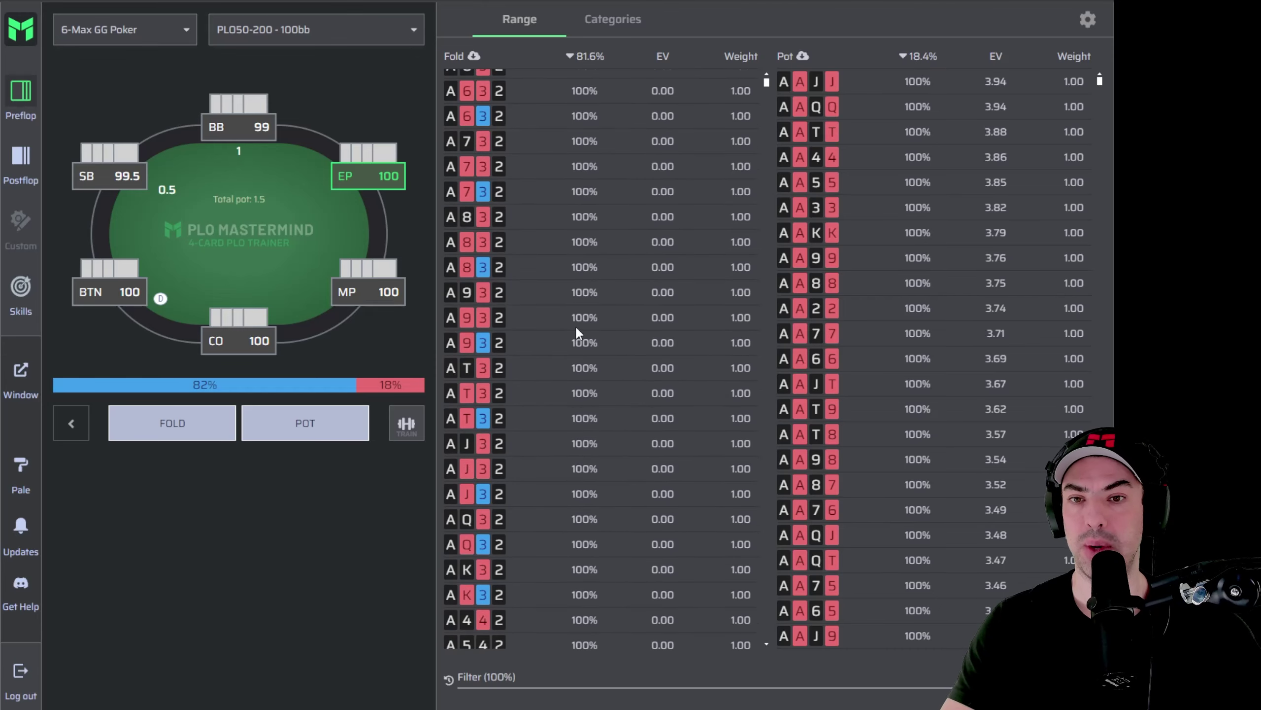
scroll(566, 377, up, 10)
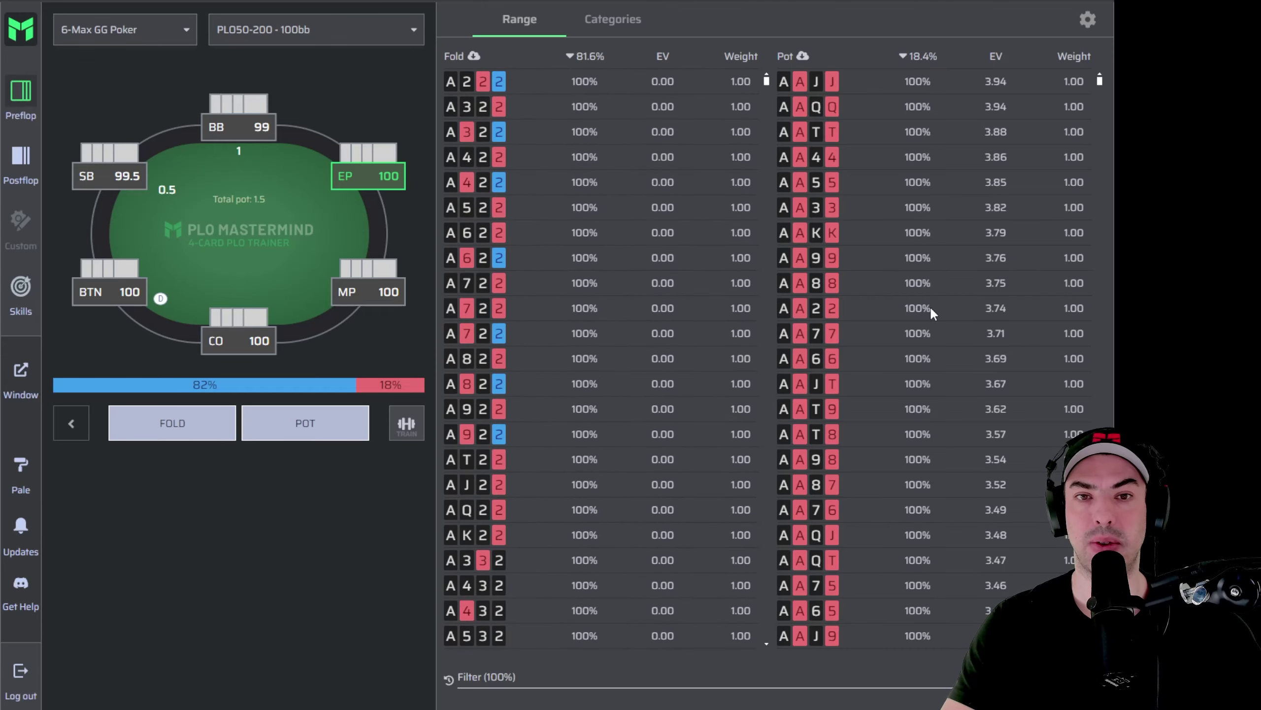
scroll(934, 307, down, 5)
scroll(937, 310, up, 5)
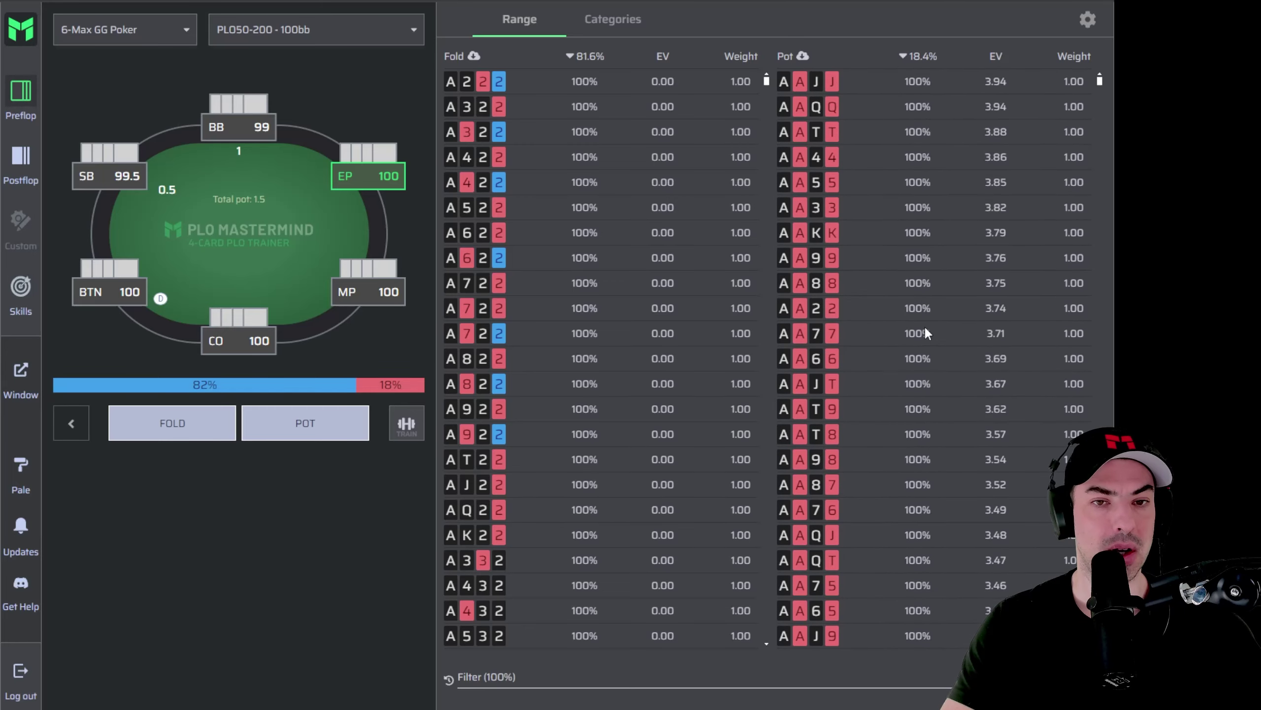
Filter the EP range for JT98 to examine its suit combinations, and clear the filter.
click(537, 674)
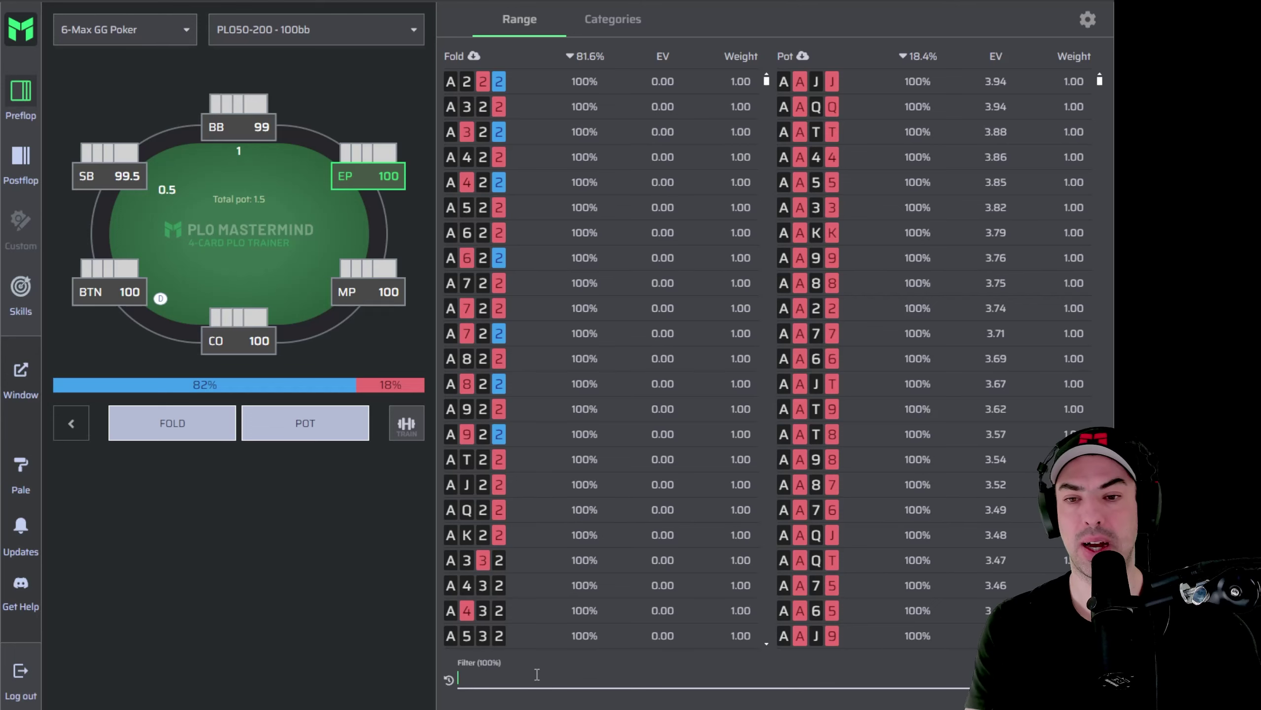
text(JT98)
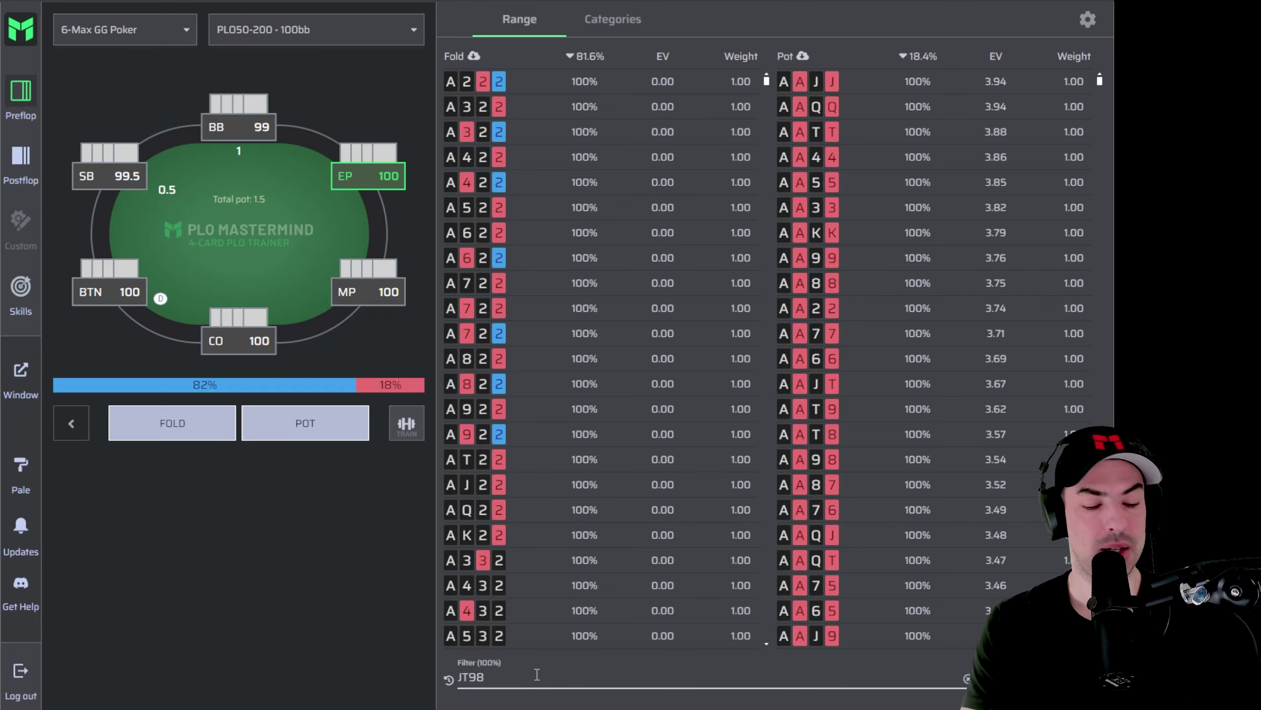
key(Return)
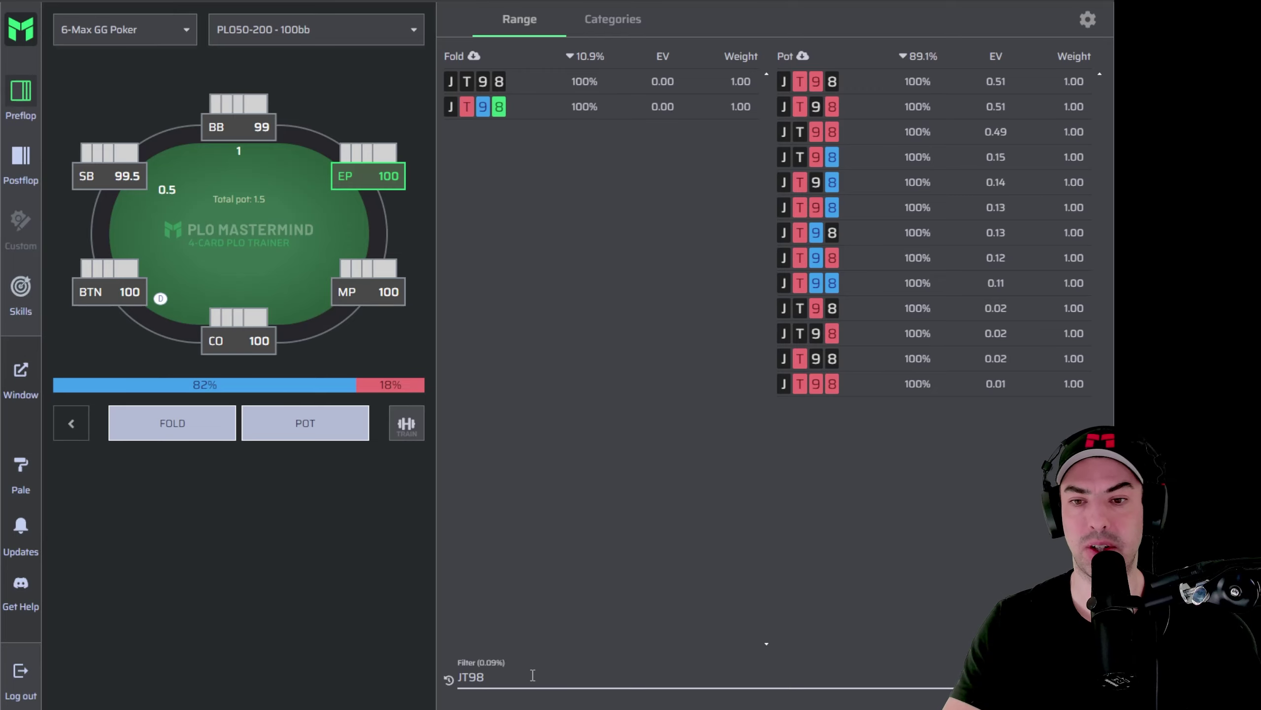
drag(532, 675, 408, 682)
key(BackSpace)
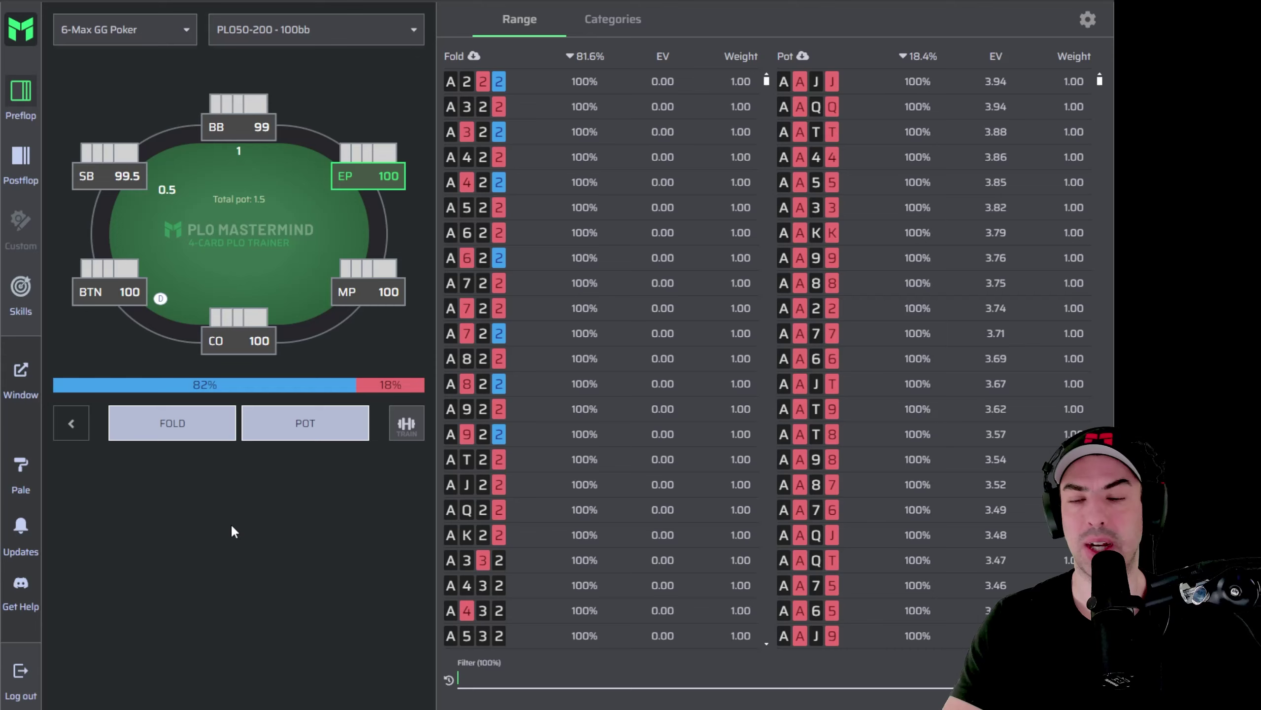
Fold EP and MP, have CO raise pot, and show the BTN range against that raise.
click(209, 435)
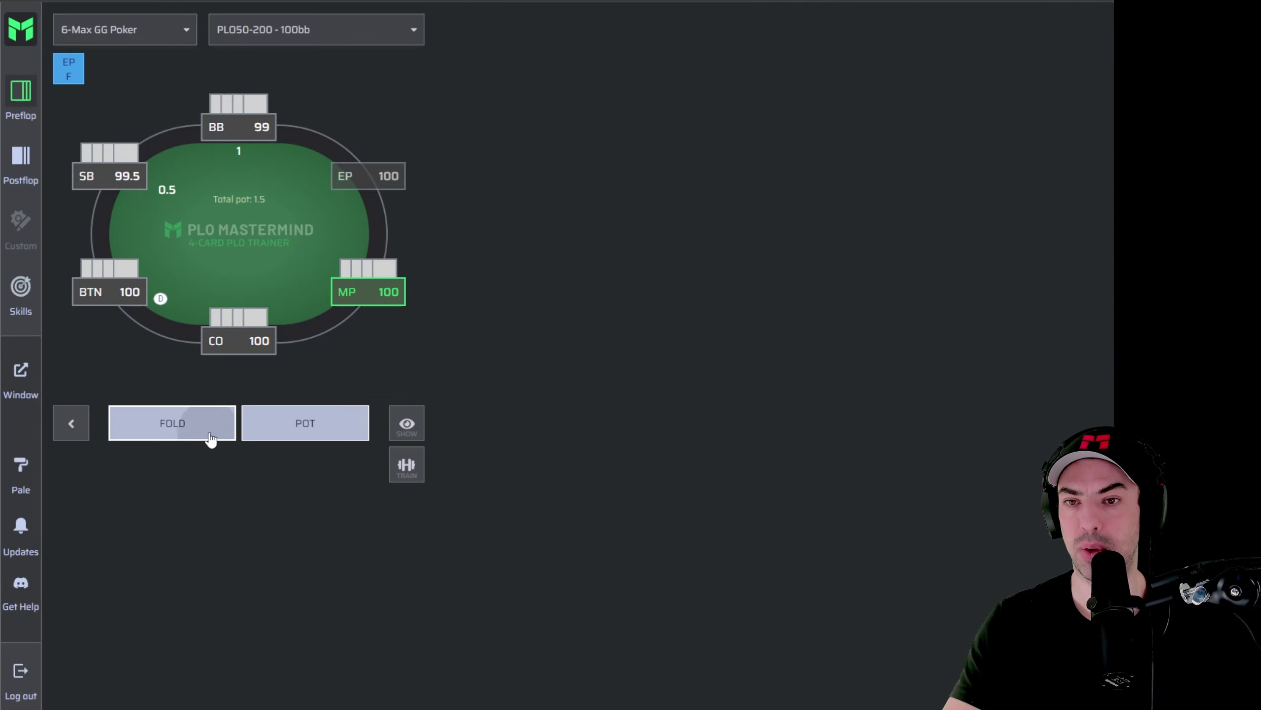
click(211, 436)
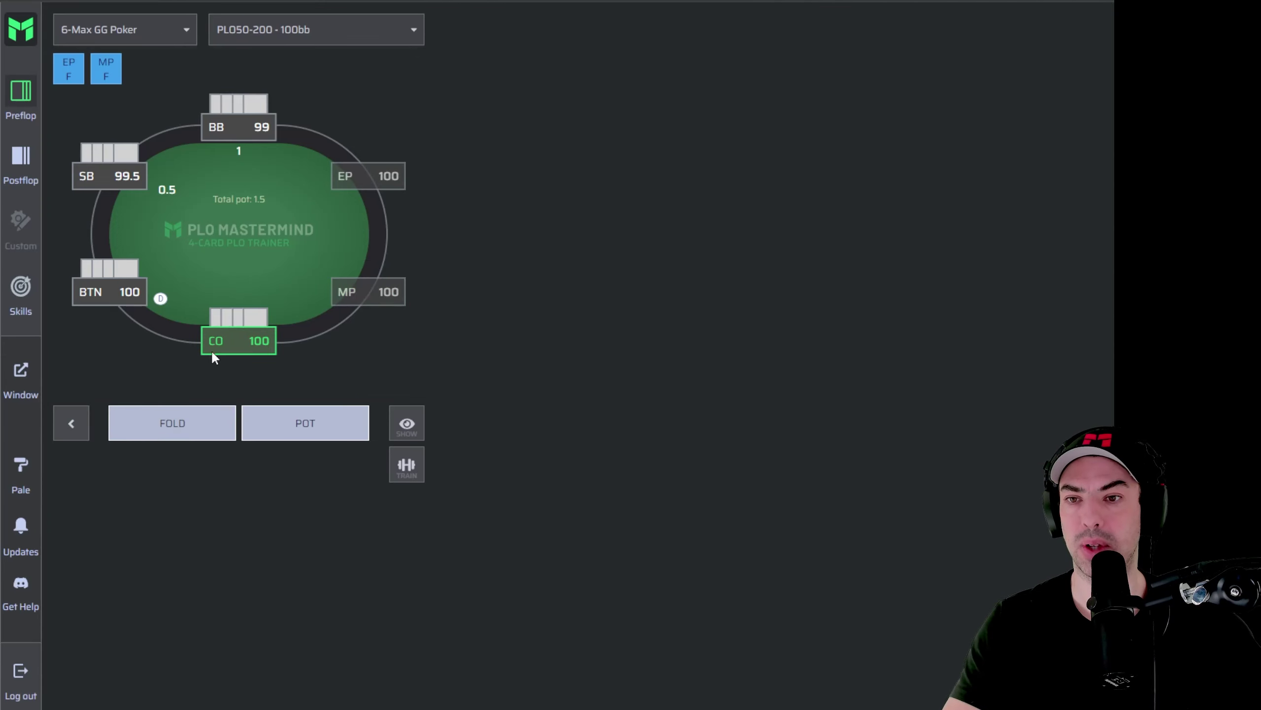
click(303, 421)
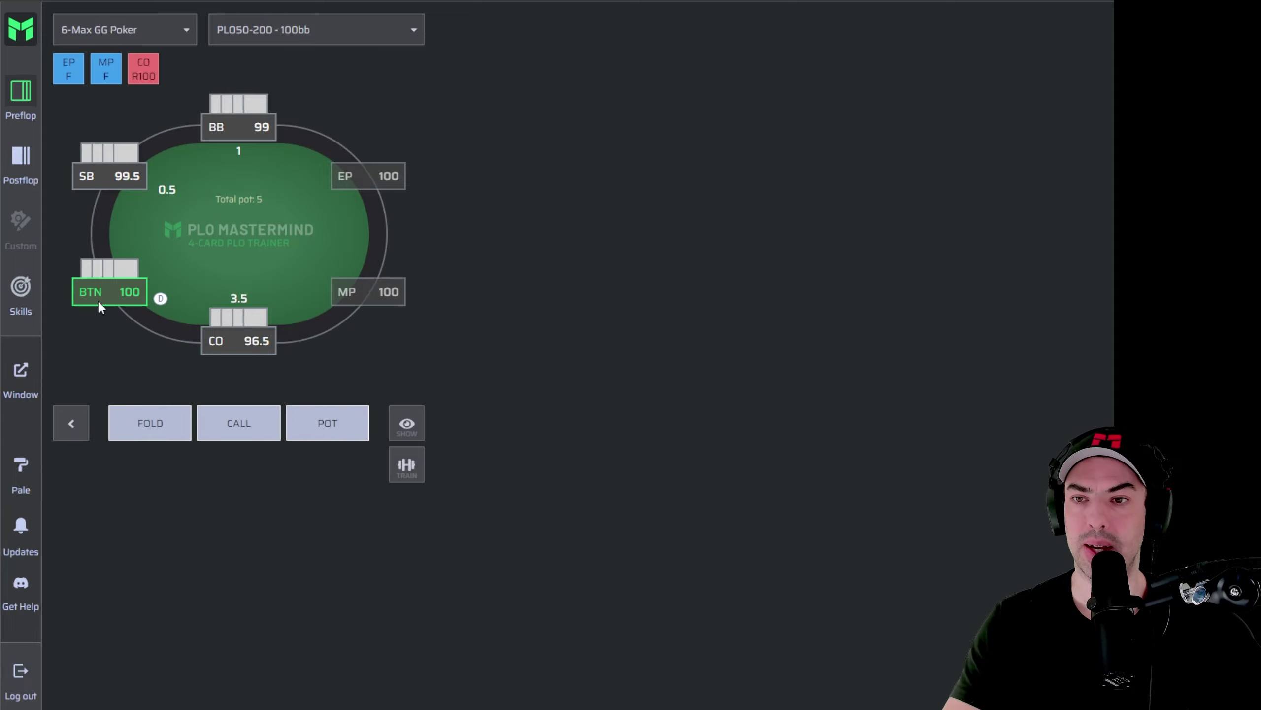
click(407, 425)
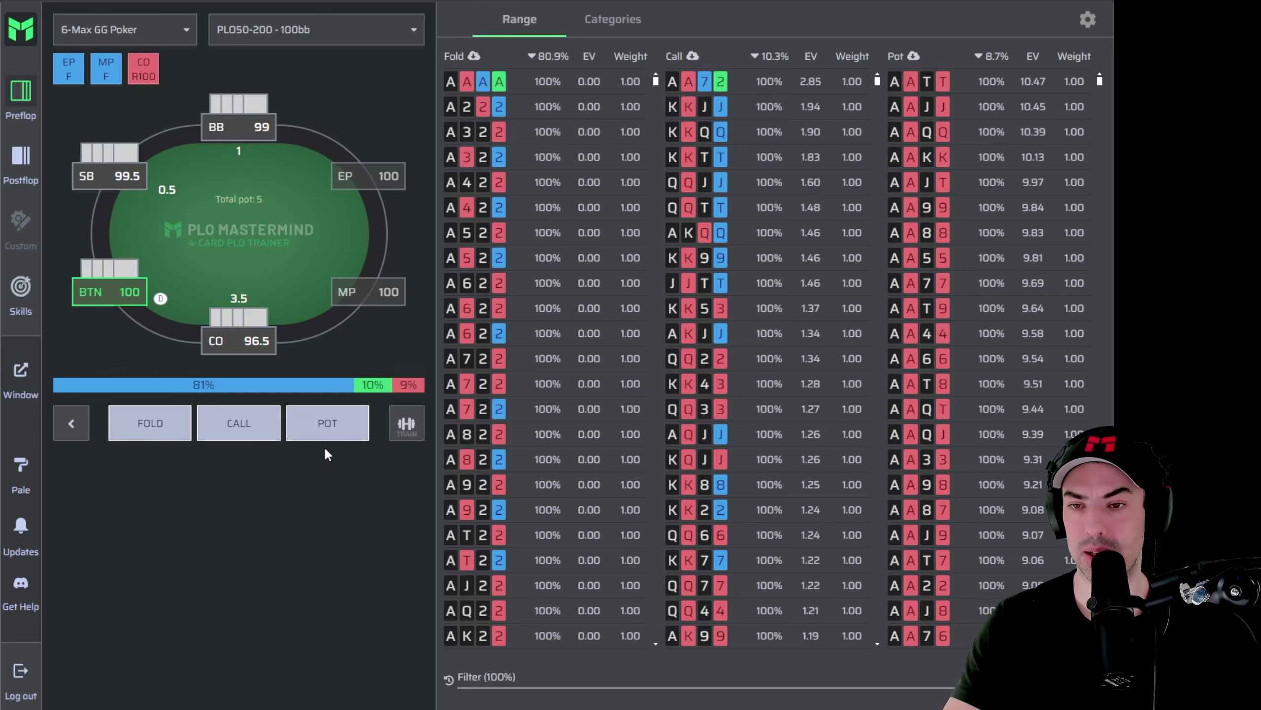
Check how BTN plays JT98 facing the CO raise using the hand filter, and empty the filter again.
click(486, 673)
text(JT98)
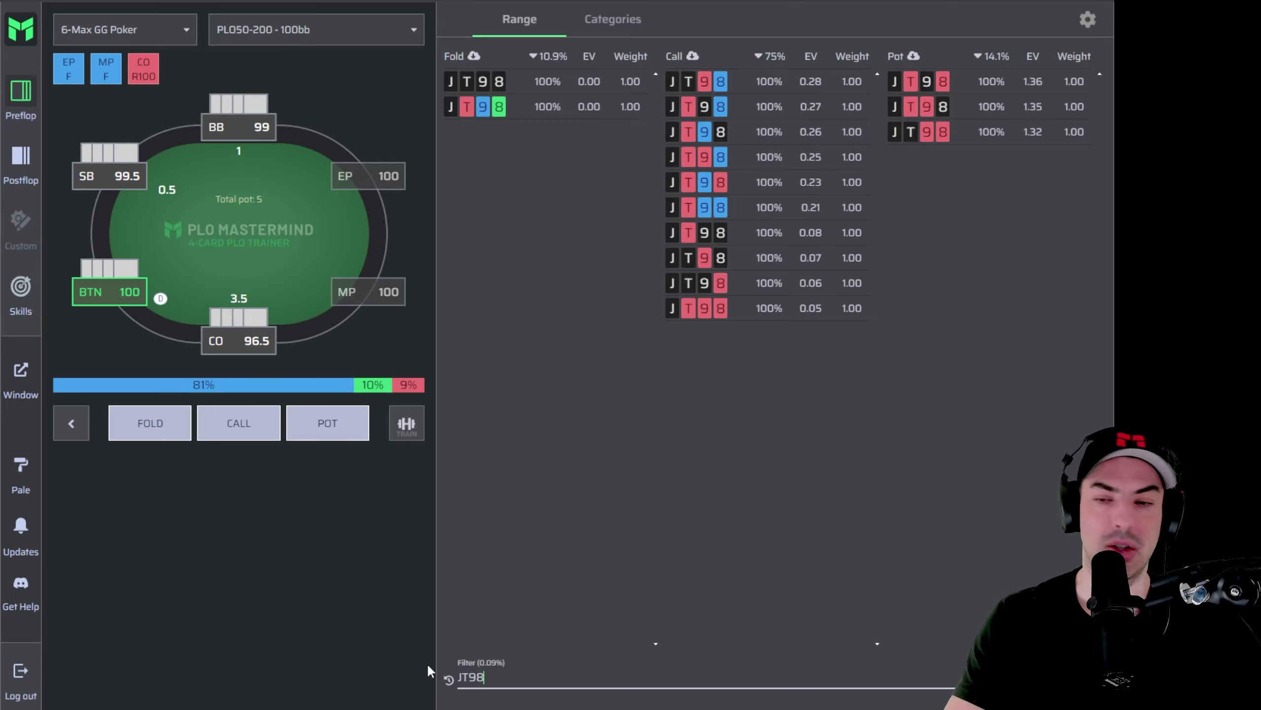
key(BackSpace)
key(BackSpace)
key(BackSpace)
key(BackSpace)
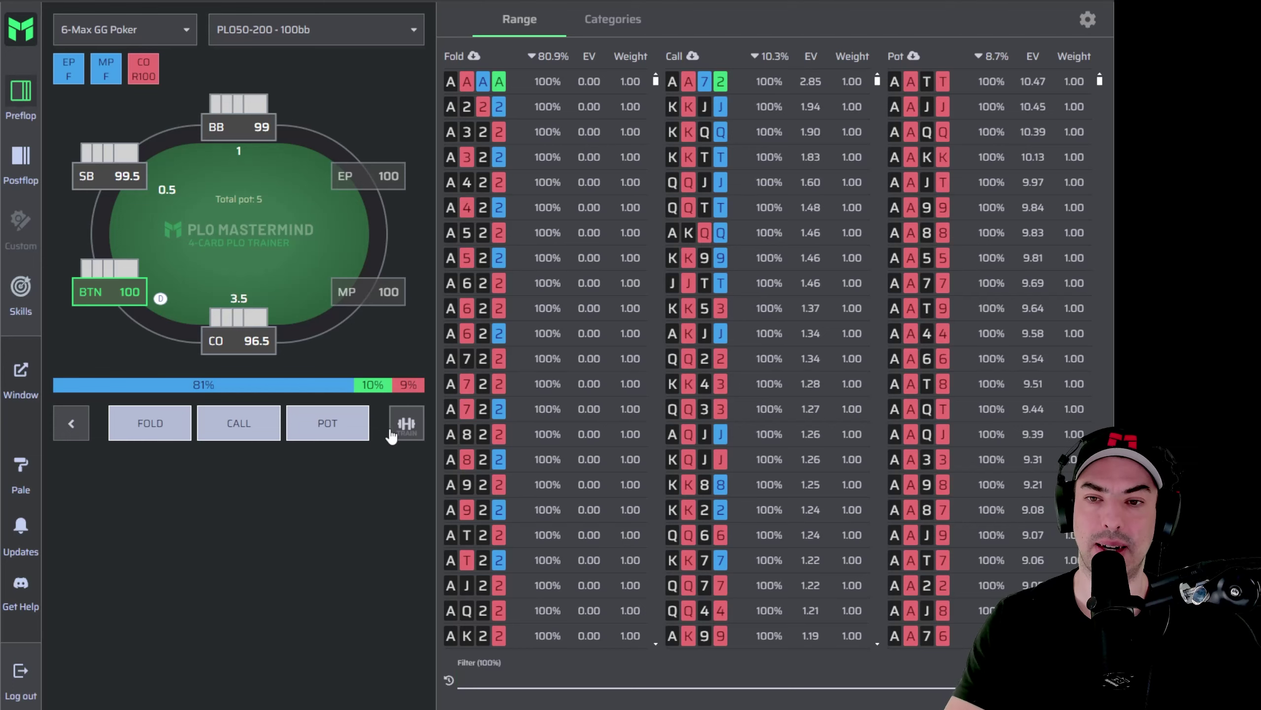
Train the BTN spot against the CO raise, choosing pot with KK65, AA72 and AKJ9 and fold with 8542 and K974.
click(406, 424)
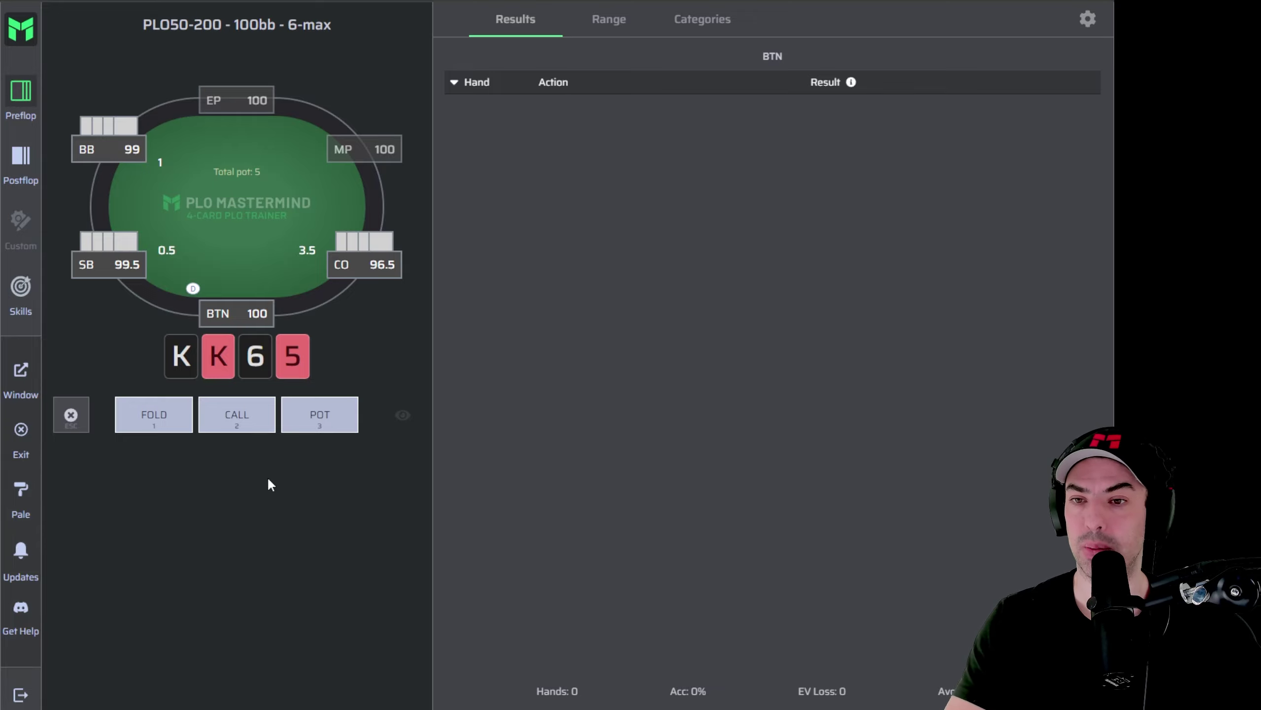
click(306, 425)
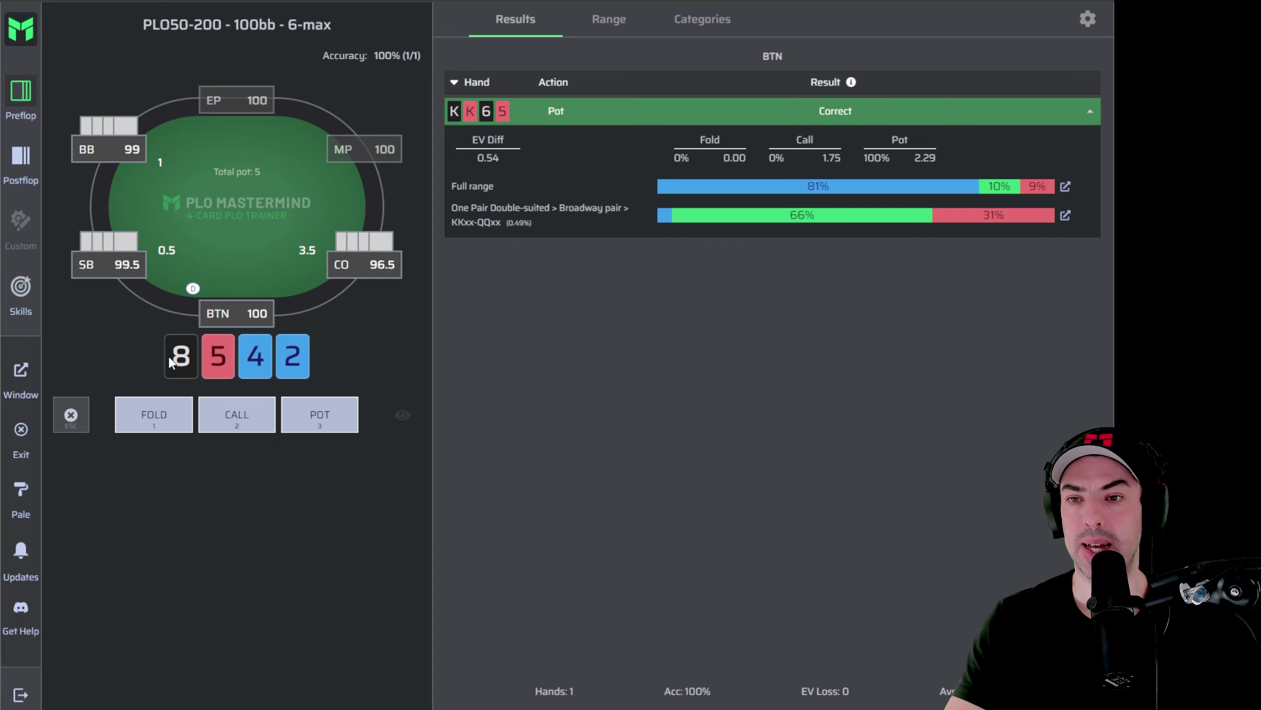
click(154, 411)
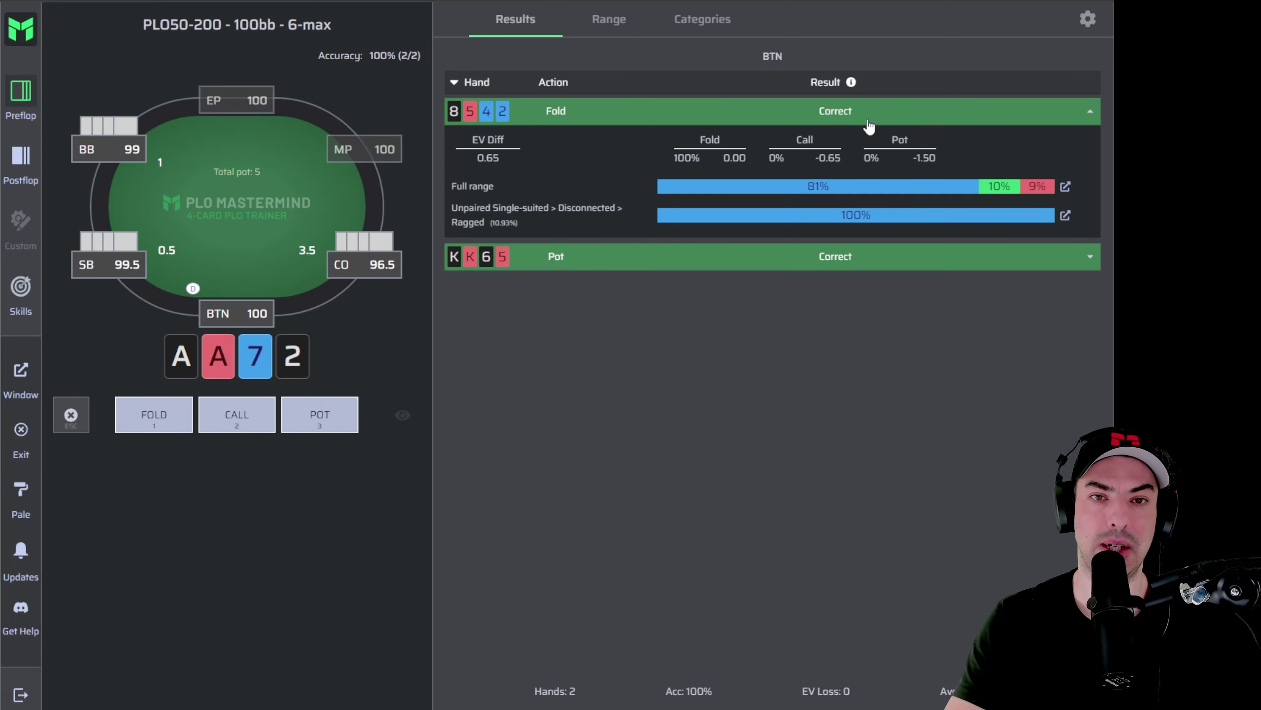
click(339, 410)
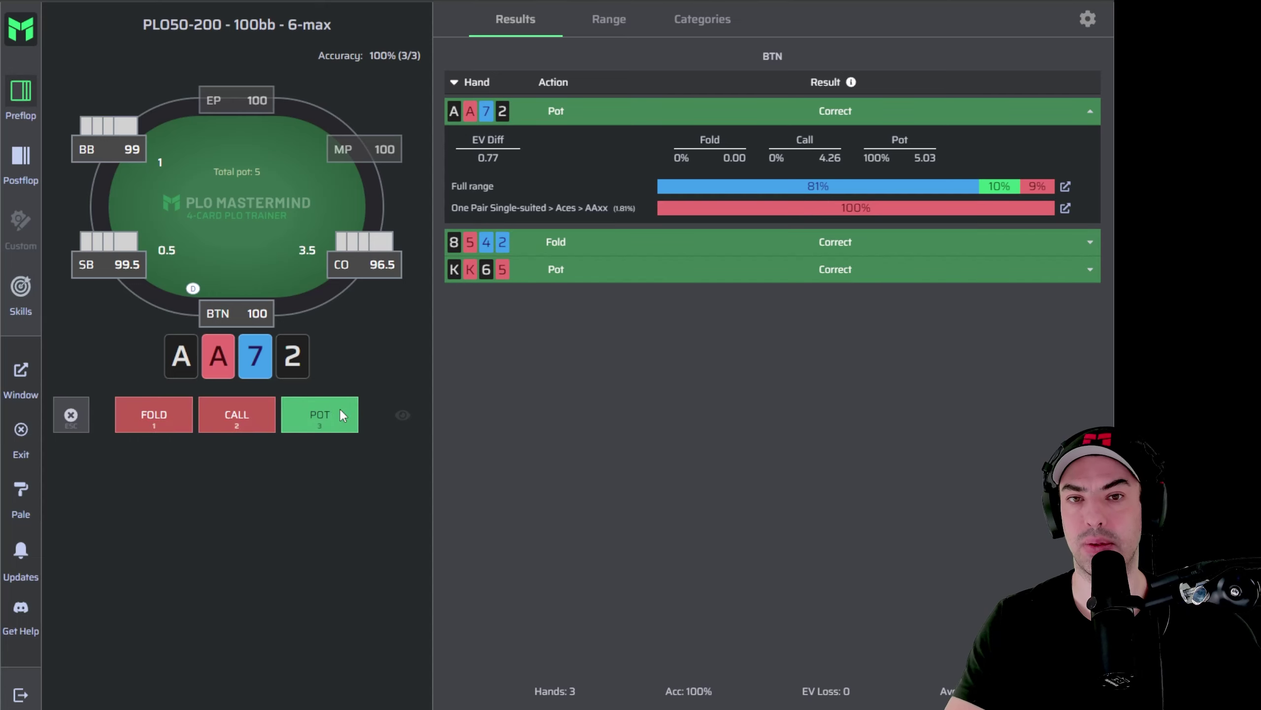
click(138, 414)
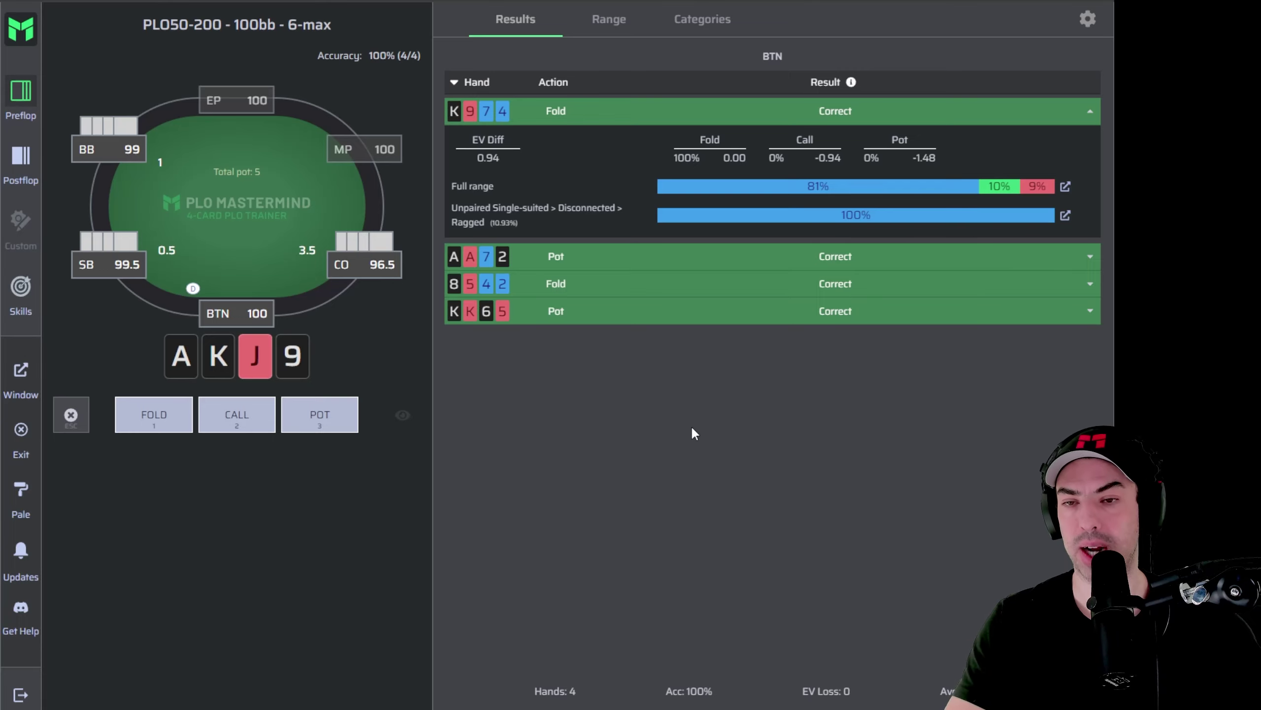
click(323, 417)
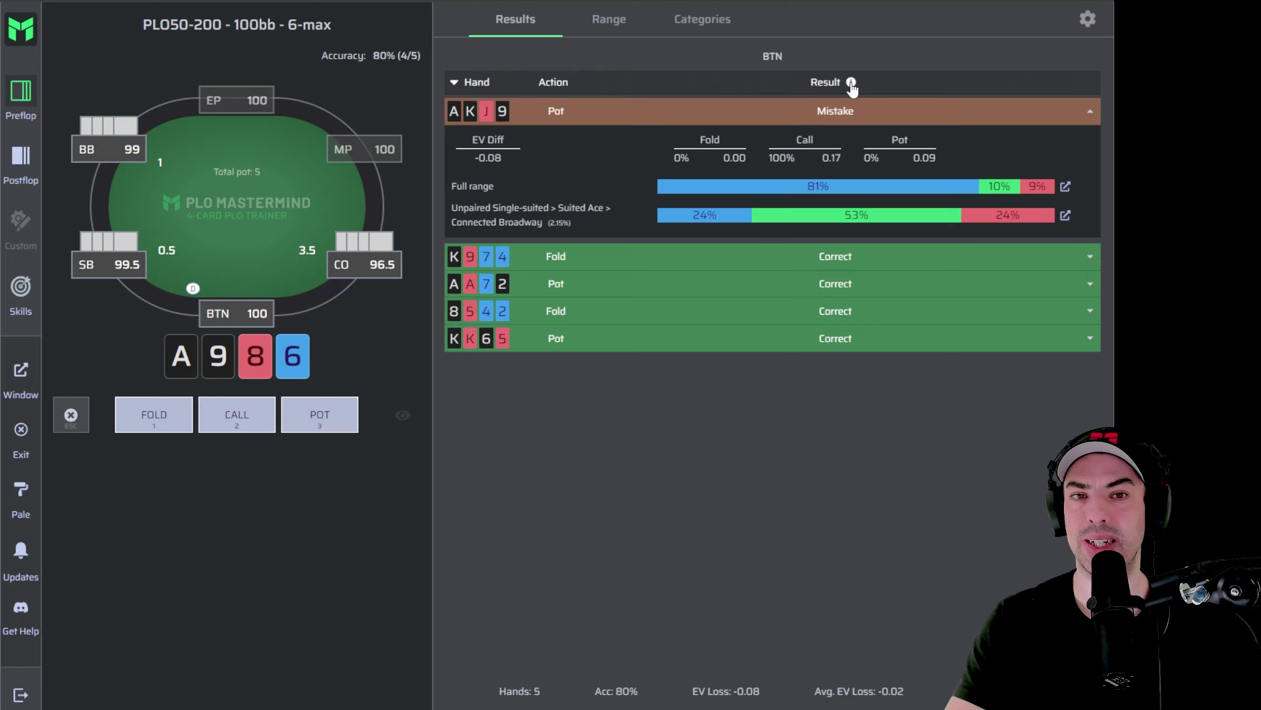
Read the description of the result ratings and exit the training session.
click(851, 82)
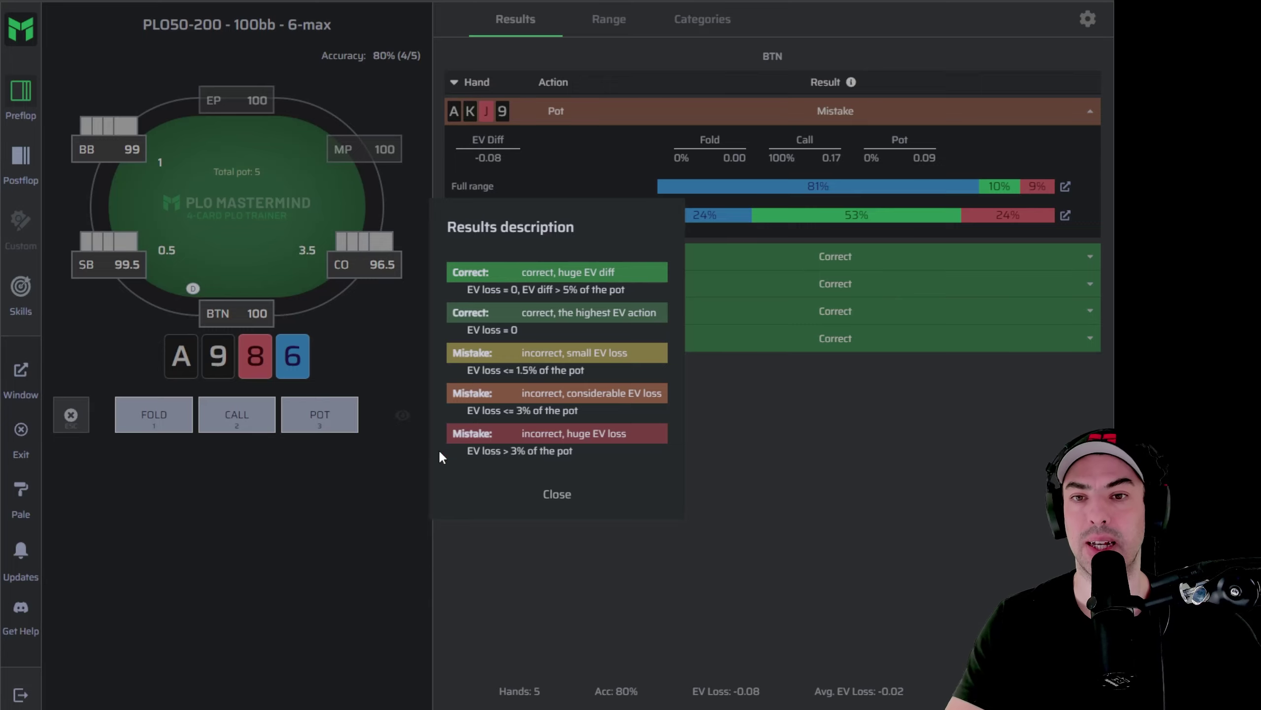
click(555, 497)
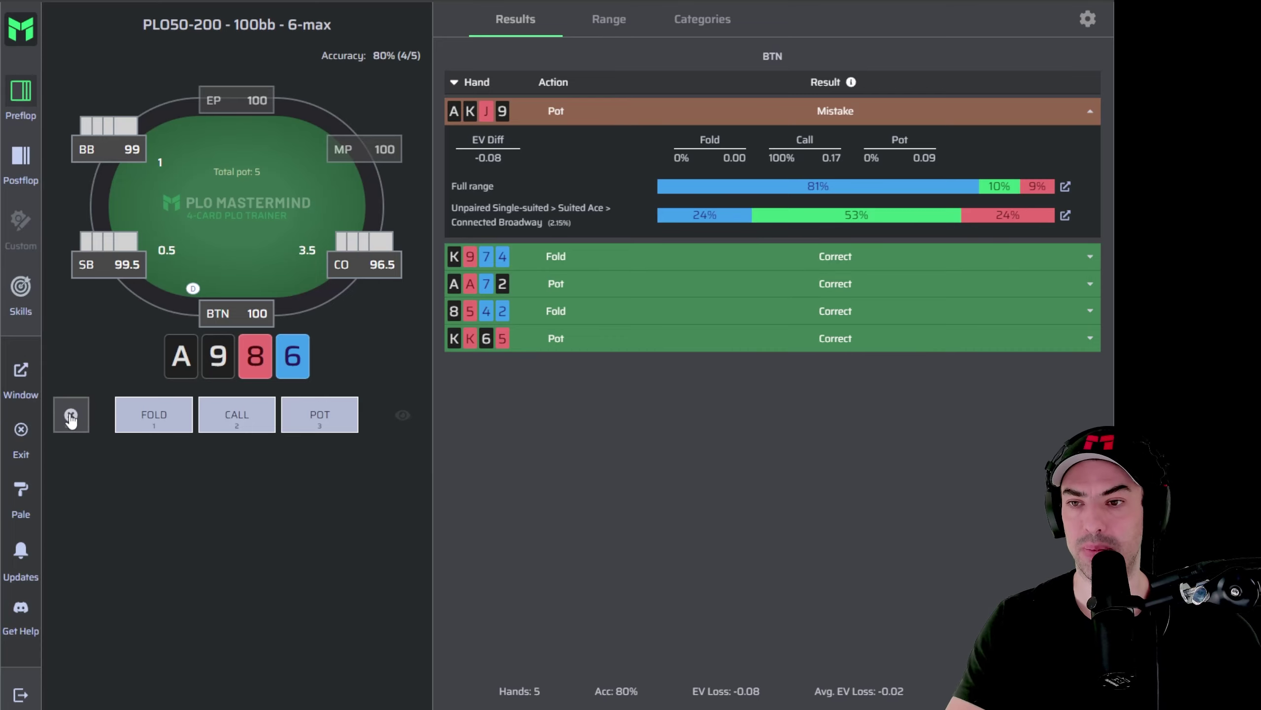
click(71, 415)
click(528, 392)
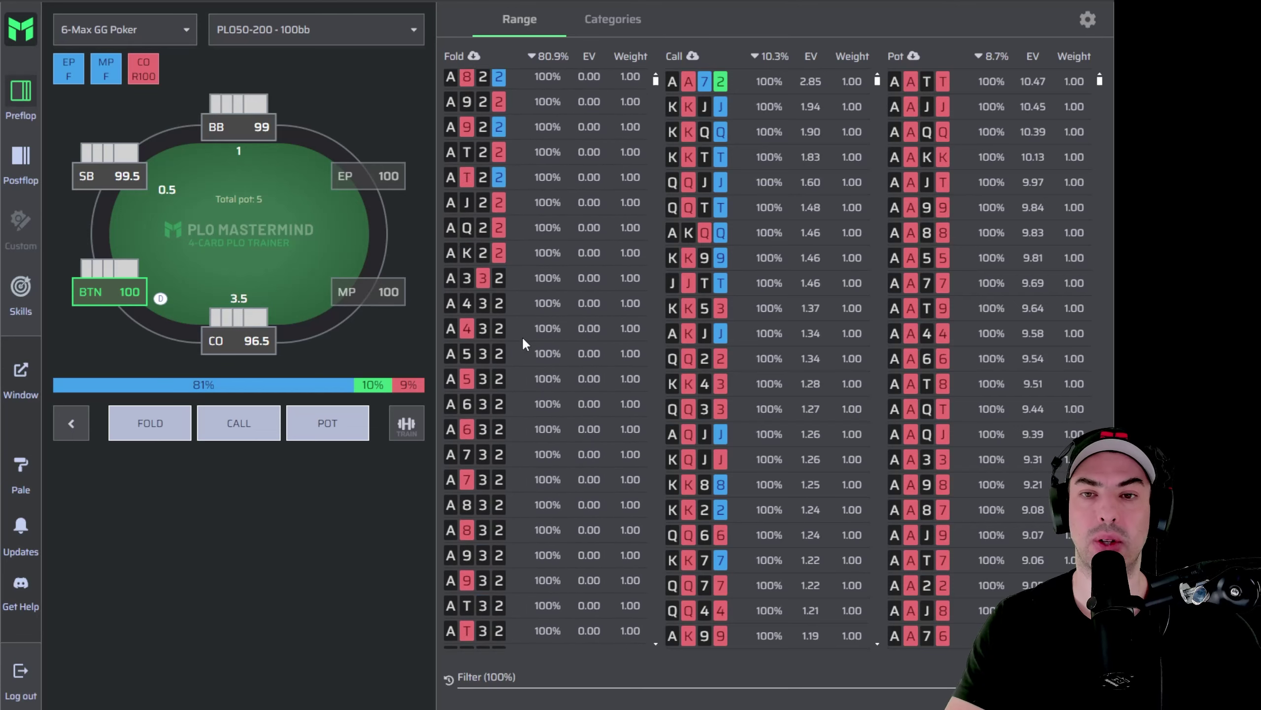
Scan the BTN fold, call and pot hand lists, and display the range broken down by hand category.
scroll(806, 341, down, 10)
scroll(806, 341, up, 10)
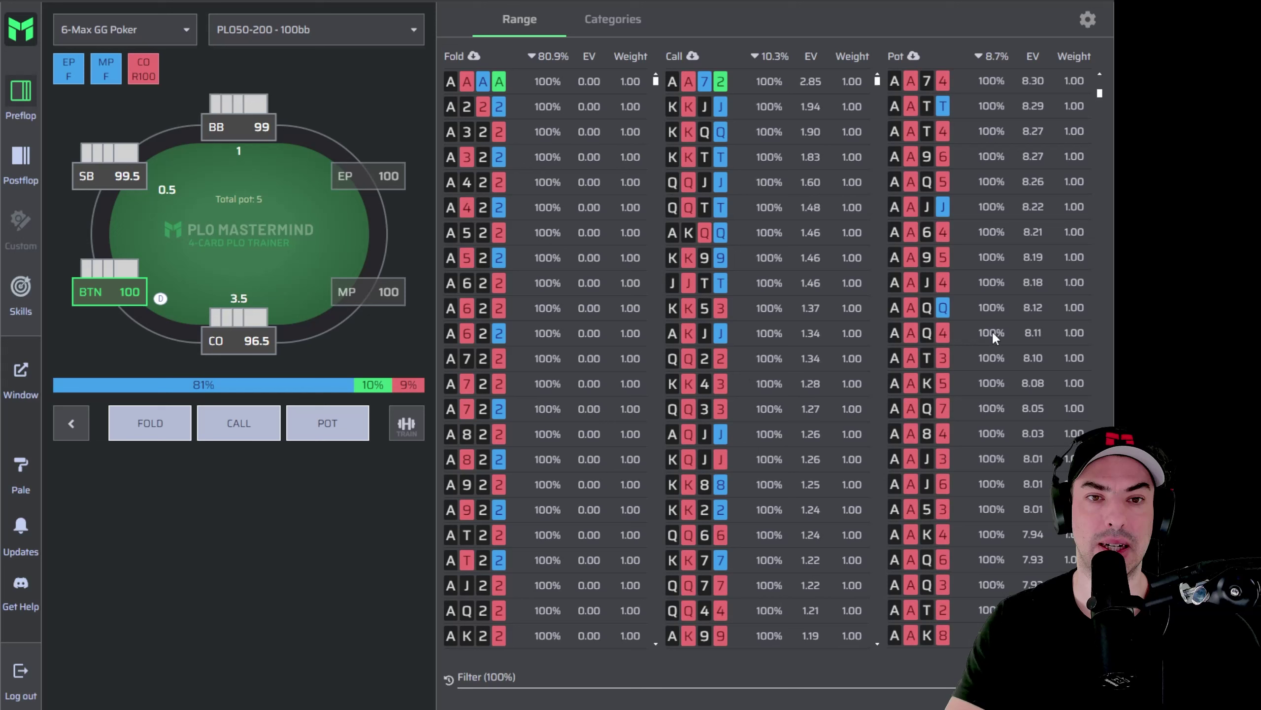
click(602, 21)
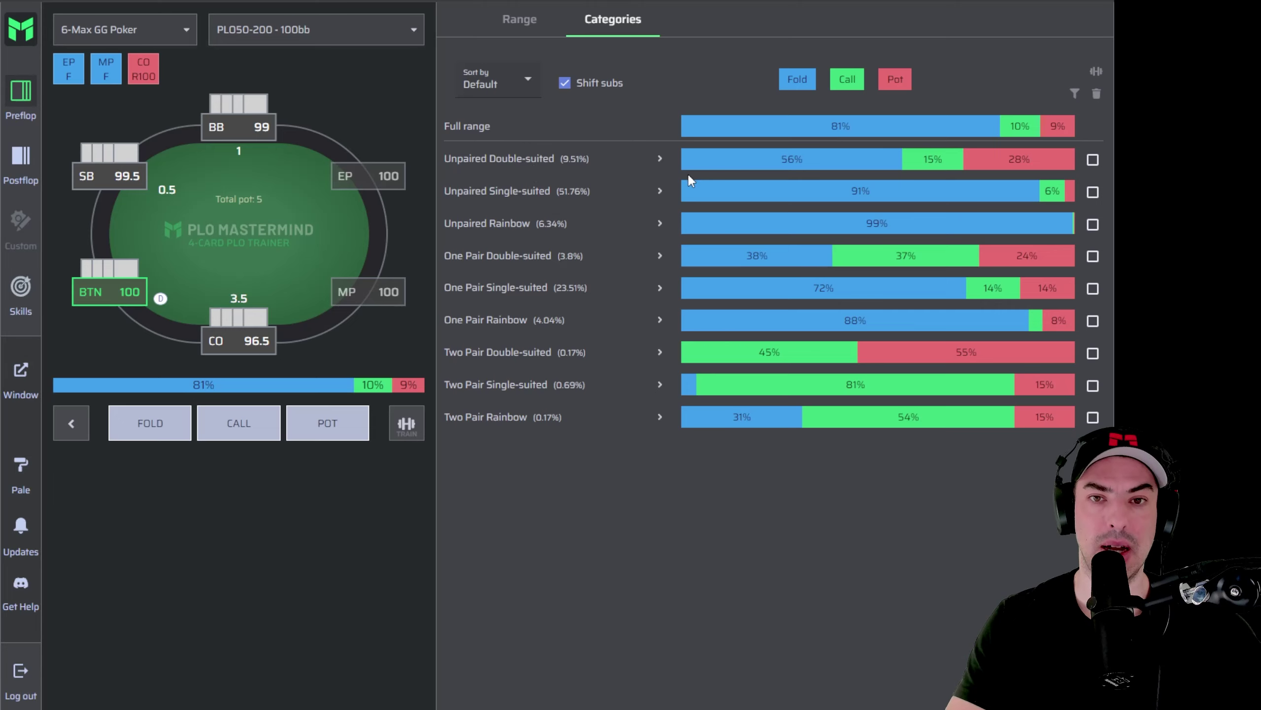
Check the fold, call and pot frequencies of Unpaired Double-suited hands, and filter the BTN range to that category.
mouse_move(735, 173)
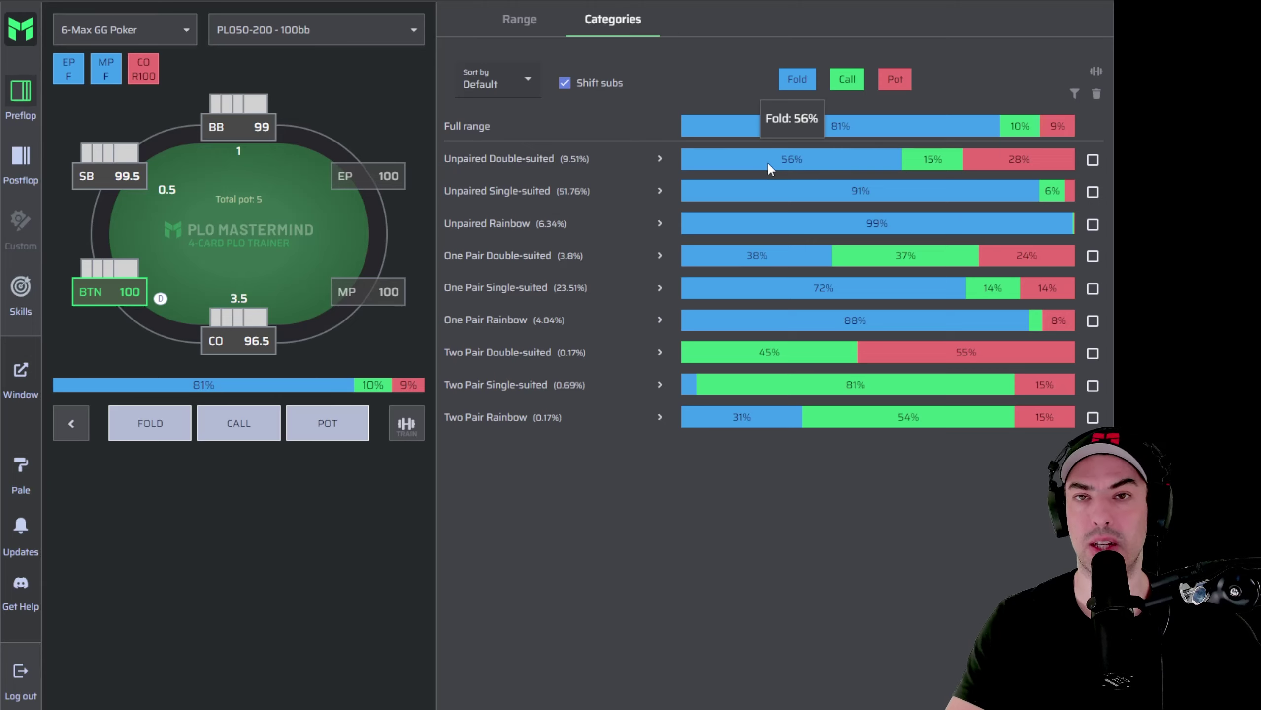
mouse_move(913, 168)
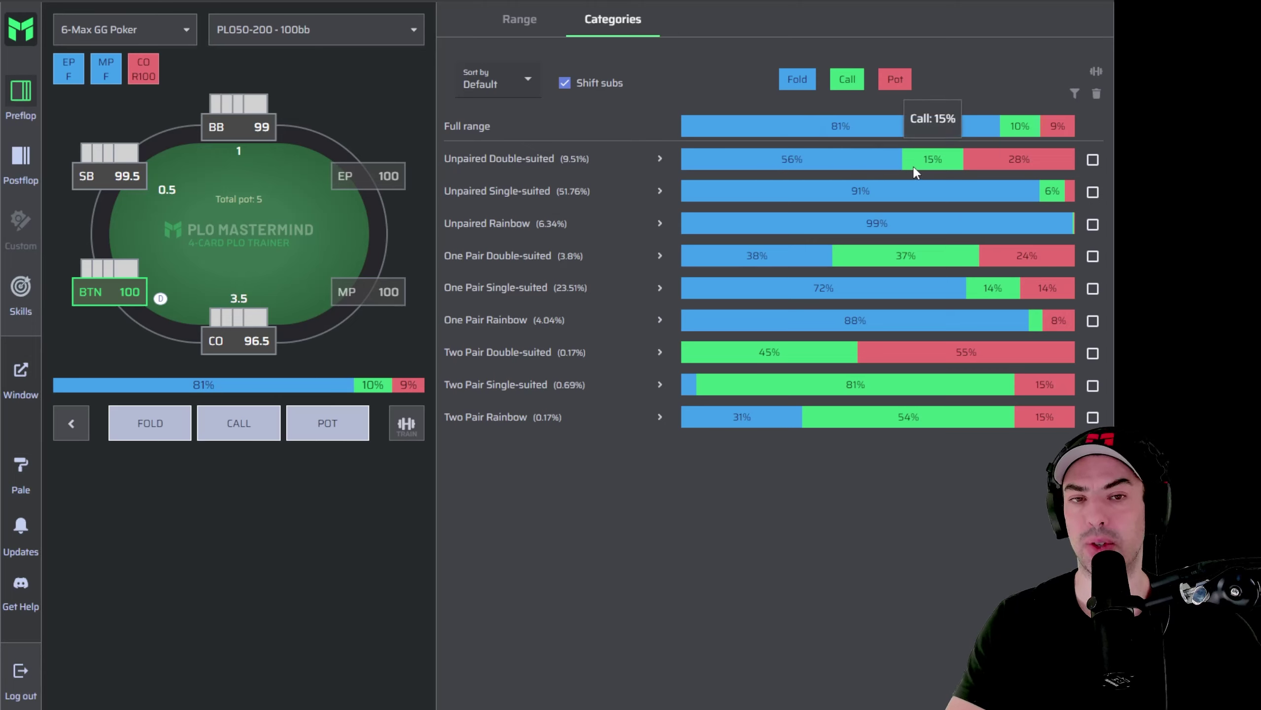
mouse_move(994, 162)
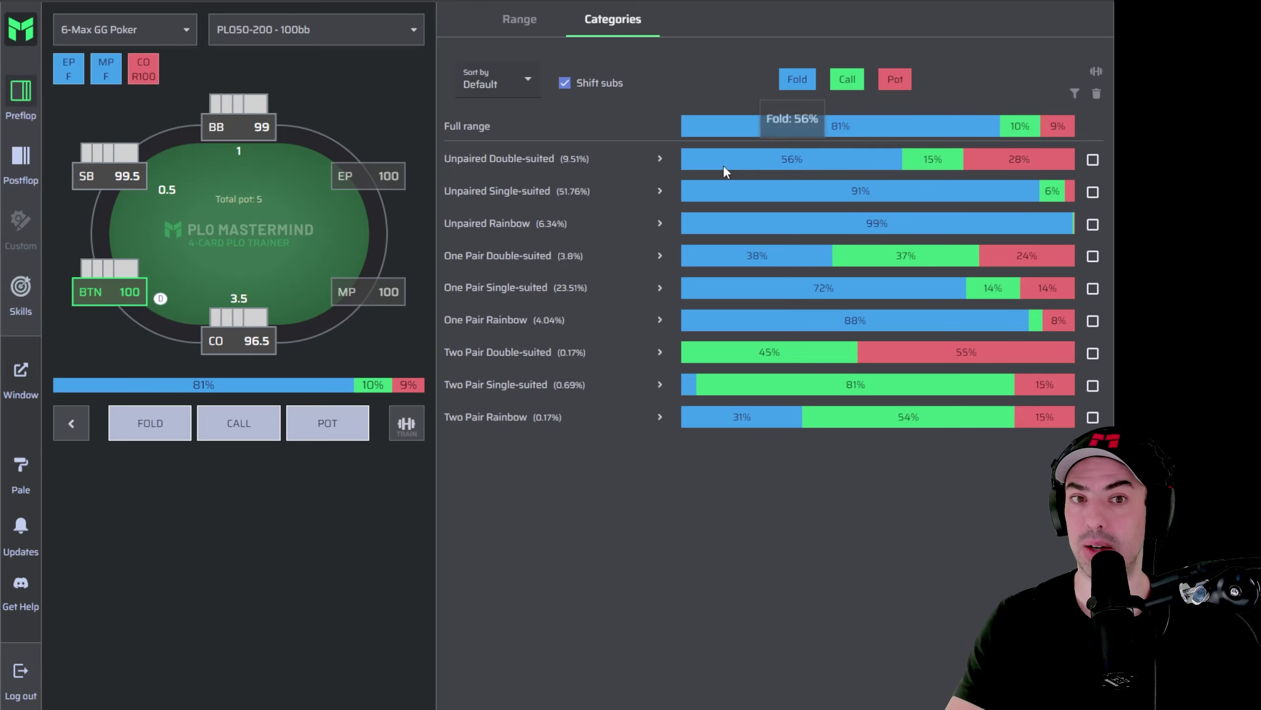
click(1093, 161)
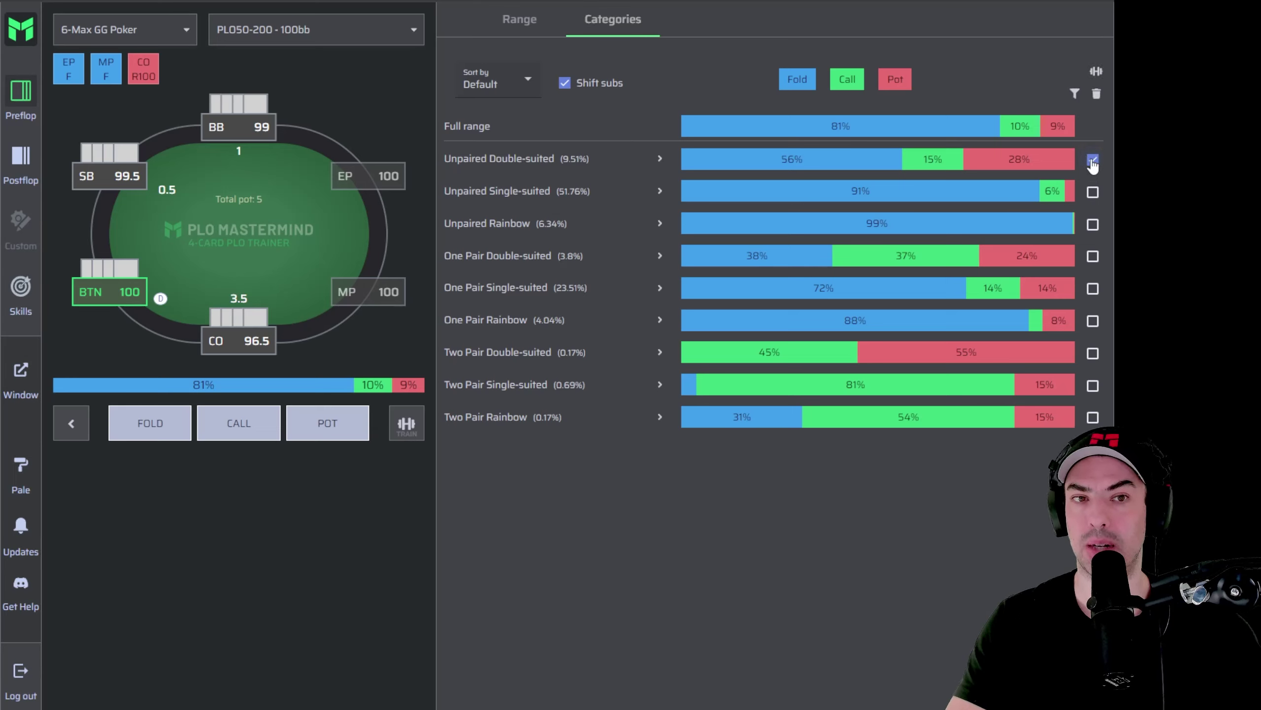
click(1075, 99)
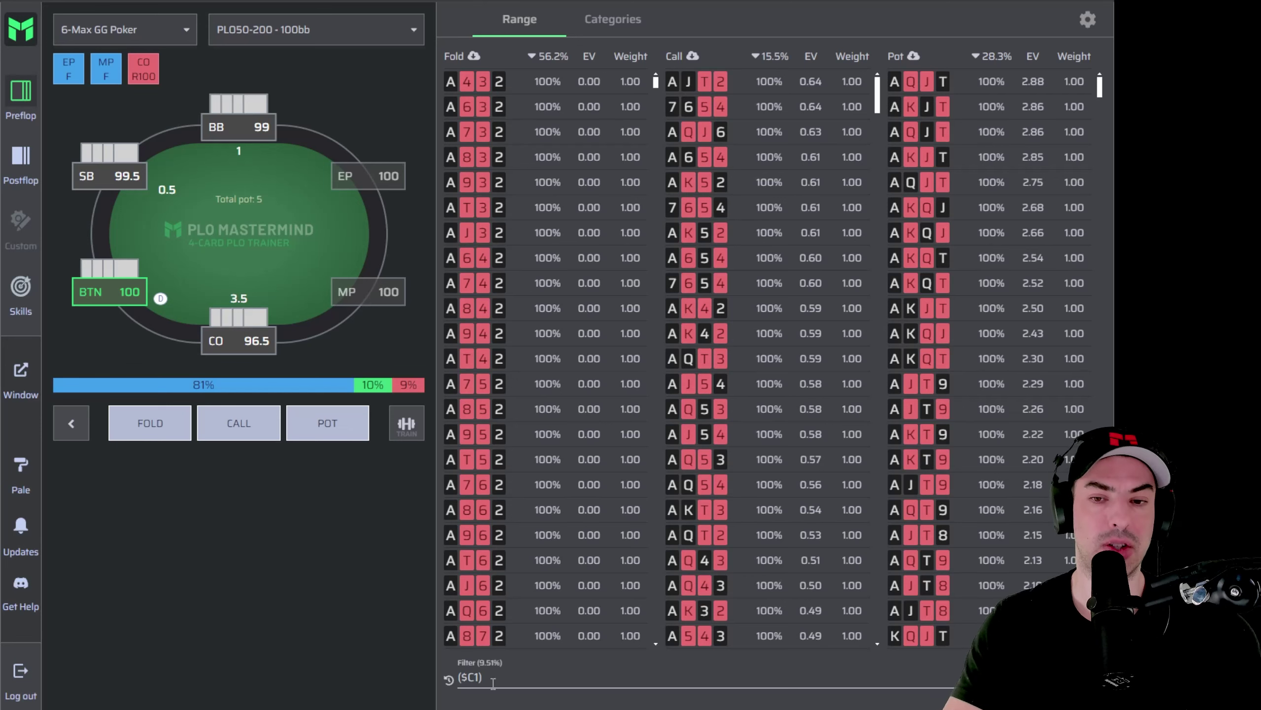
Clear the BTN range filter and deselect the Unpaired Double-suited category in the category breakdown.
key(ctrl+a)
key(BackSpace)
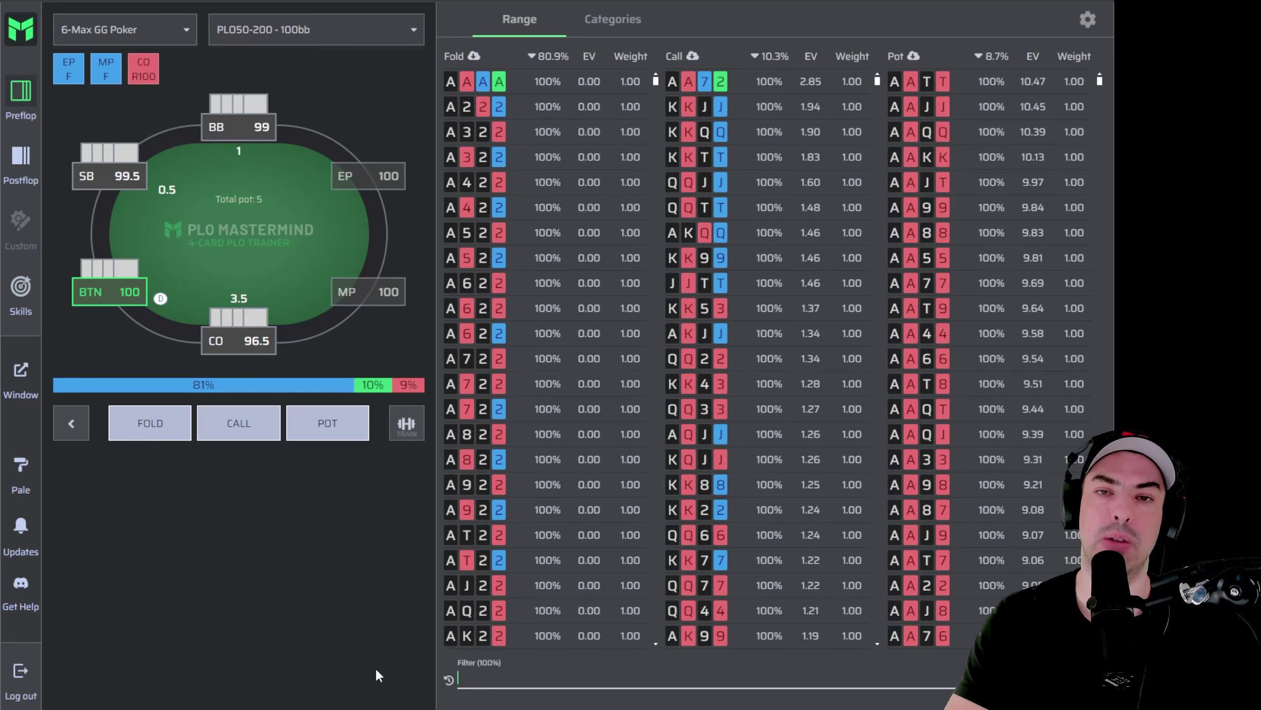
click(613, 19)
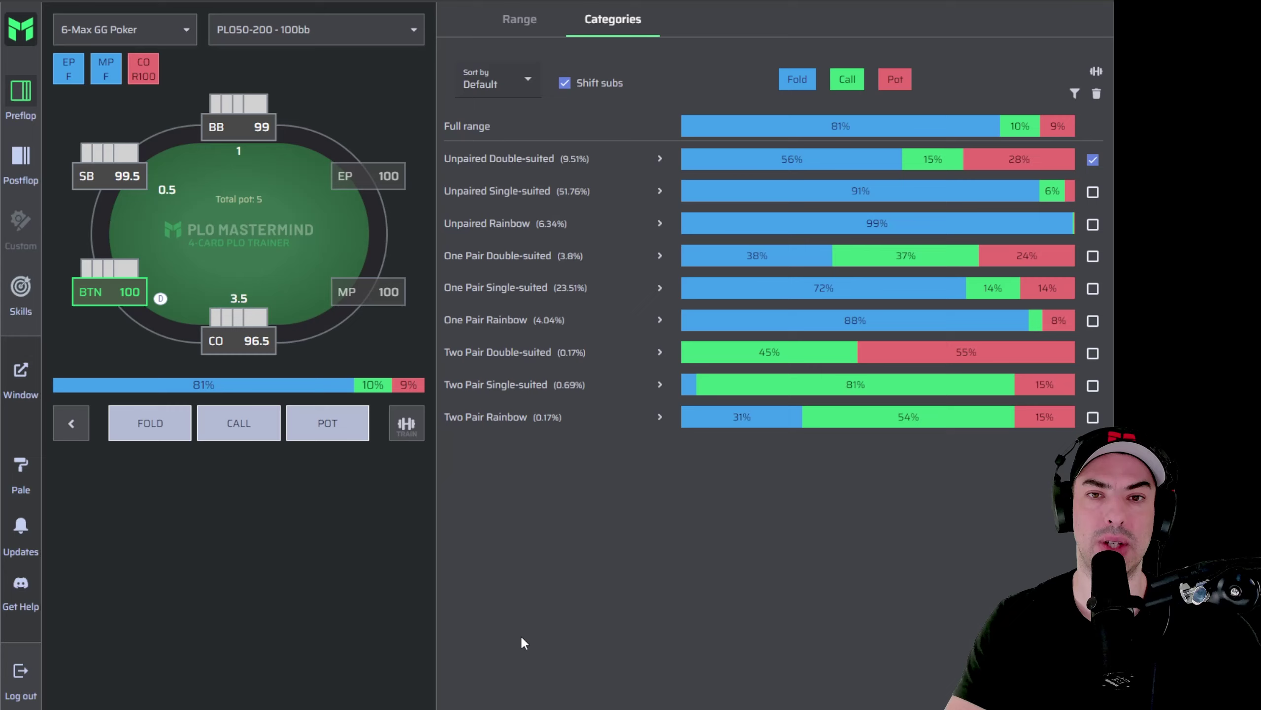
click(1092, 159)
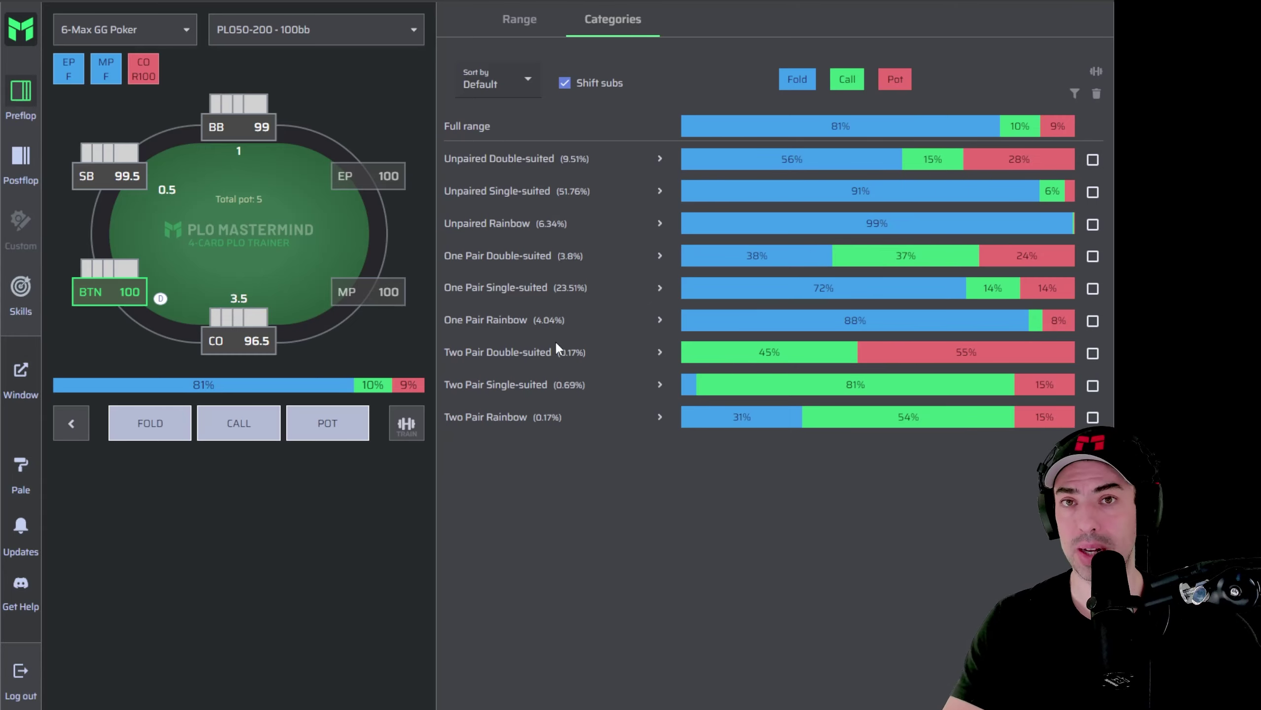
Expand Unpaired Double-suited and its Ace-high group, and check the action frequencies of the Connected Broadway and Connected Non-Broadway hands.
click(659, 159)
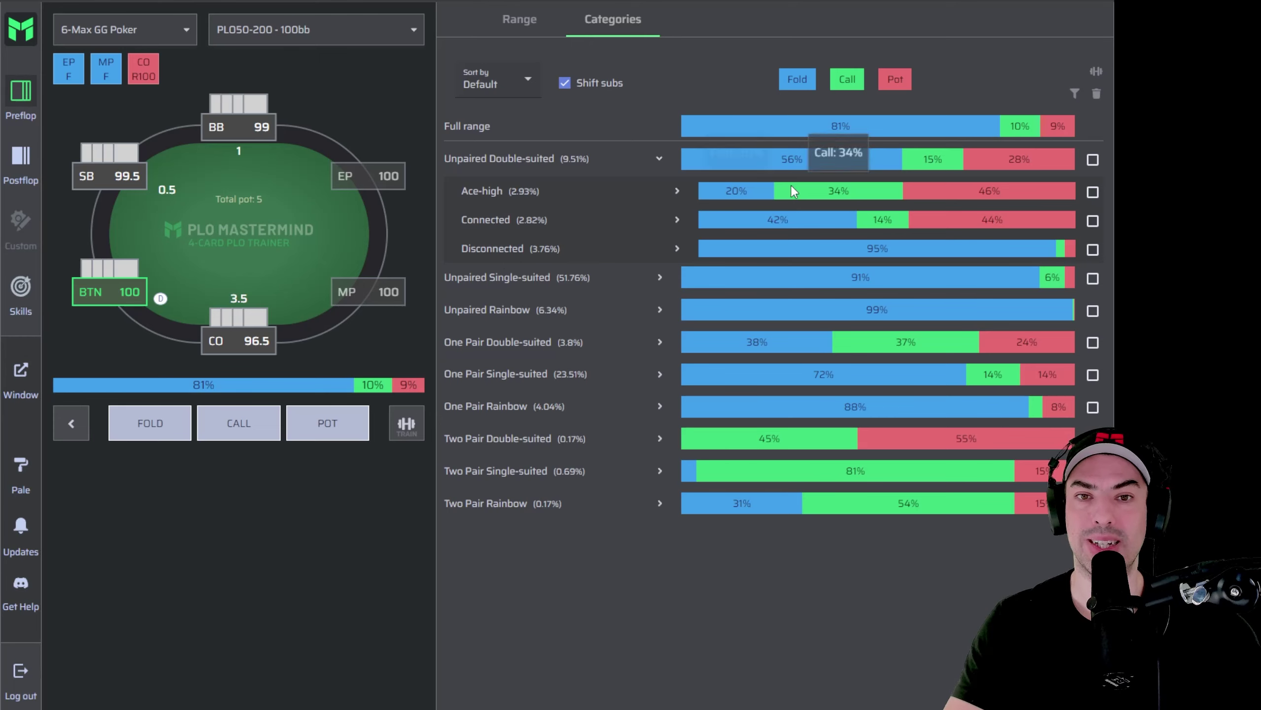
click(1093, 192)
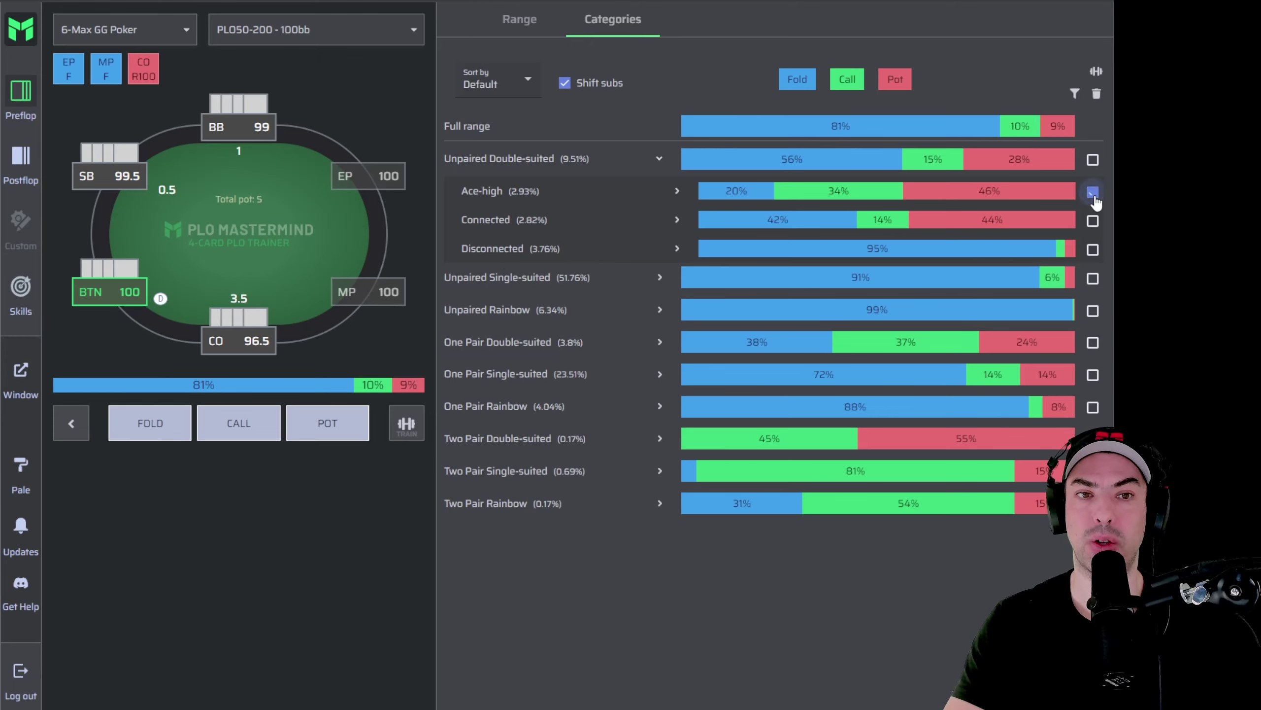
click(1093, 192)
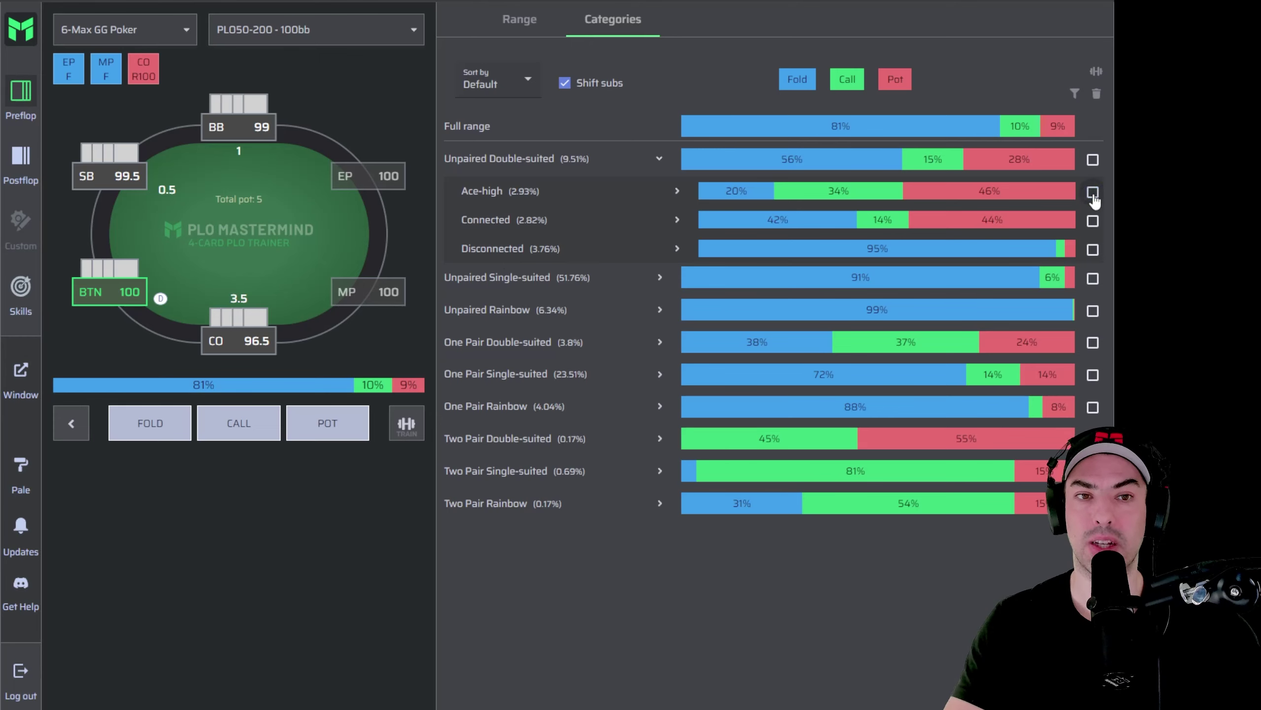
click(678, 191)
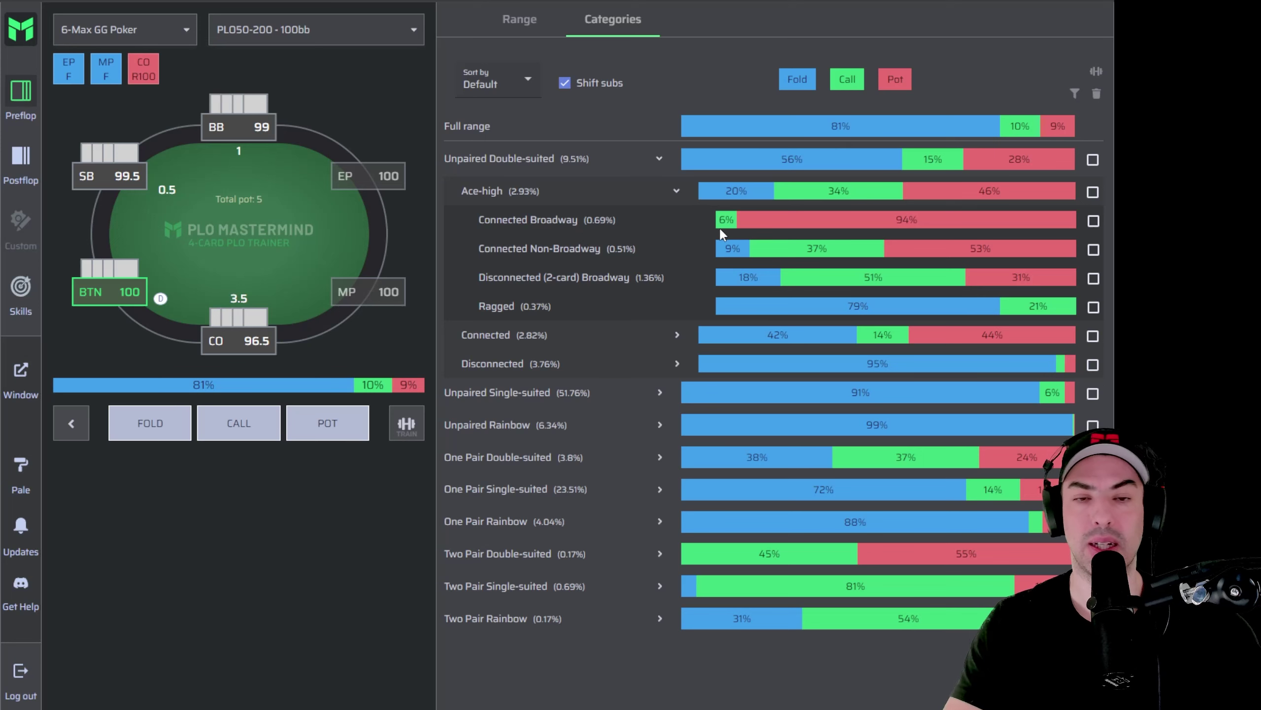
mouse_move(831, 227)
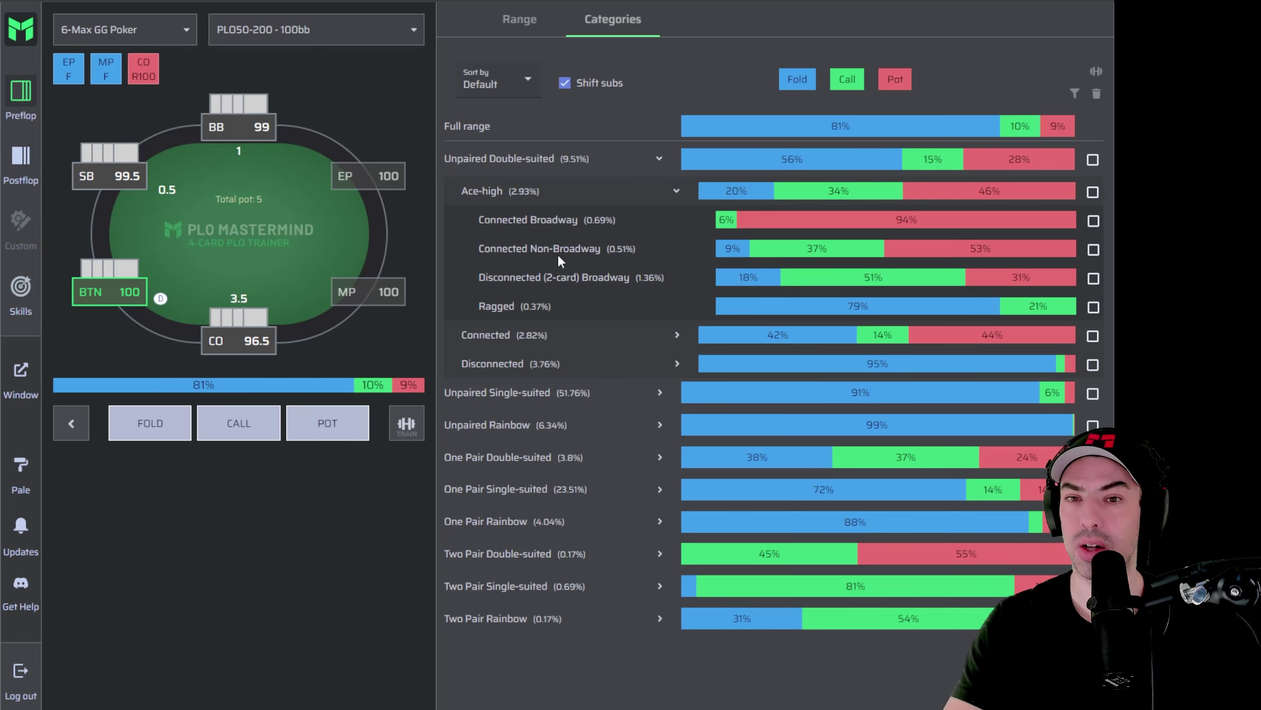
mouse_move(740, 248)
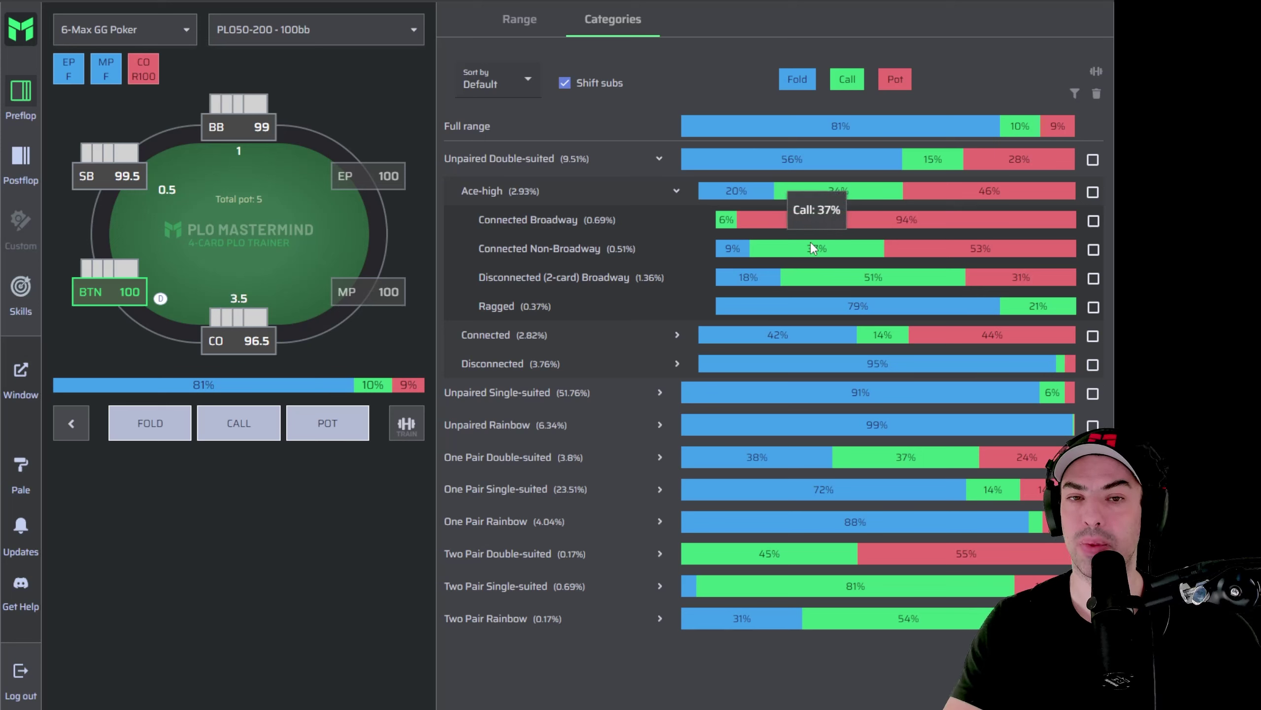
mouse_move(933, 255)
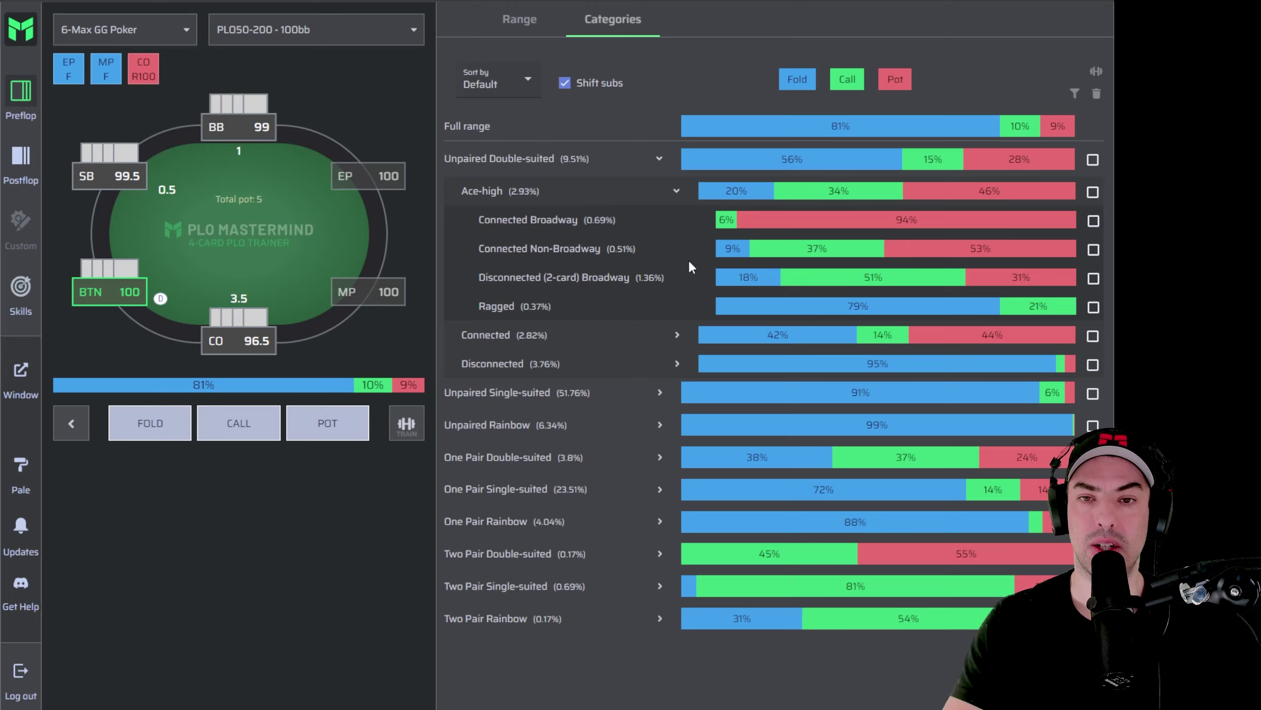
Filter the BTN range to Ace-high Connected Non-Broadway double-suited hands and scan the resulting fold, call and pot lists.
click(1094, 250)
click(1074, 94)
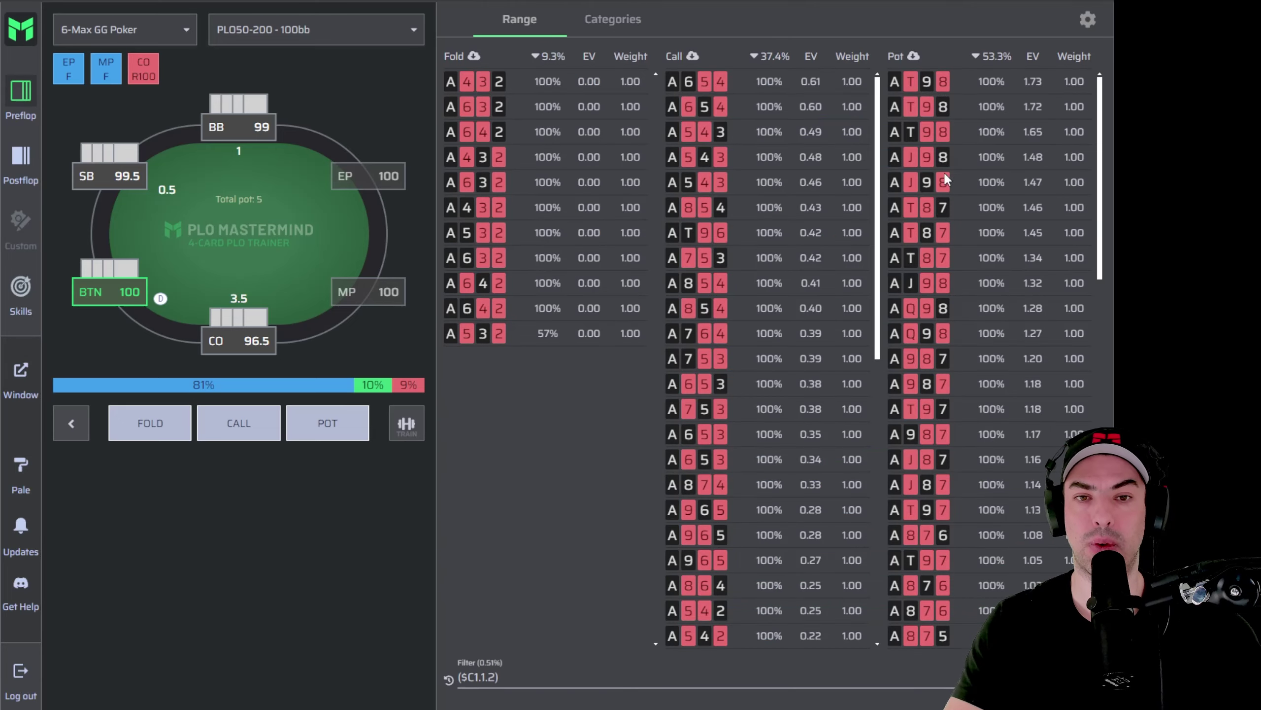
scroll(931, 216, up, 3)
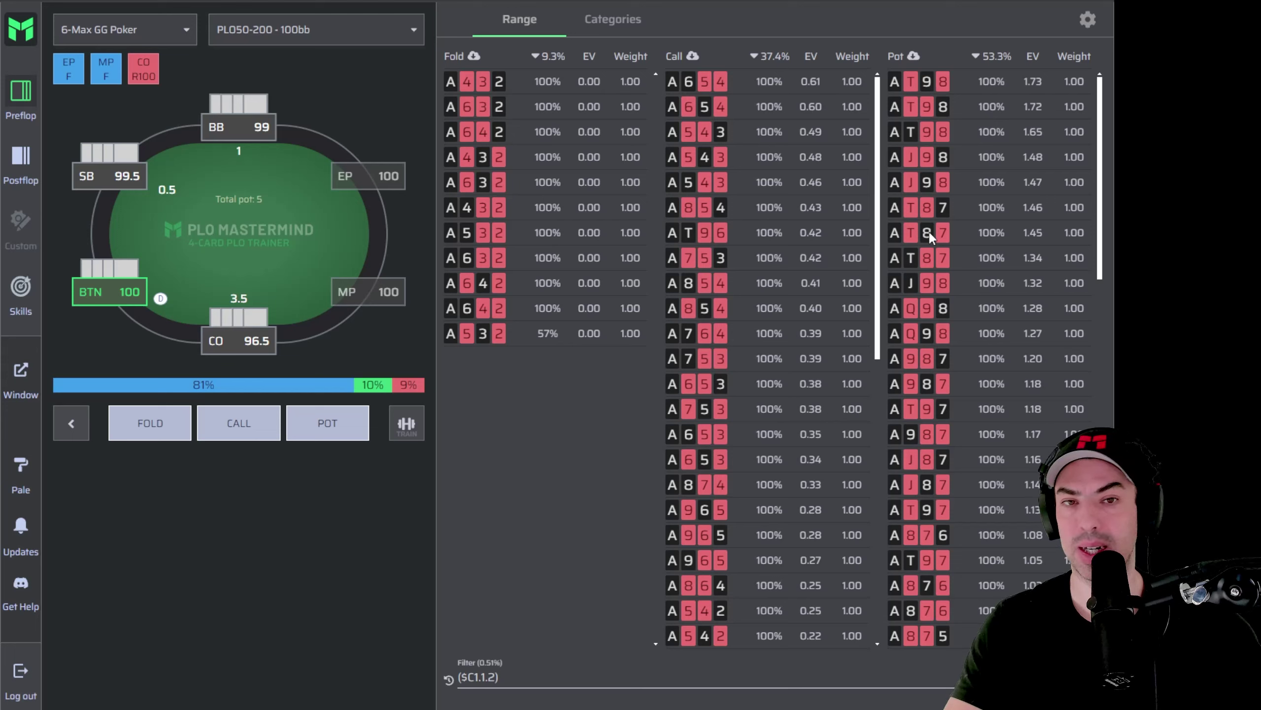
scroll(729, 279, down, 3)
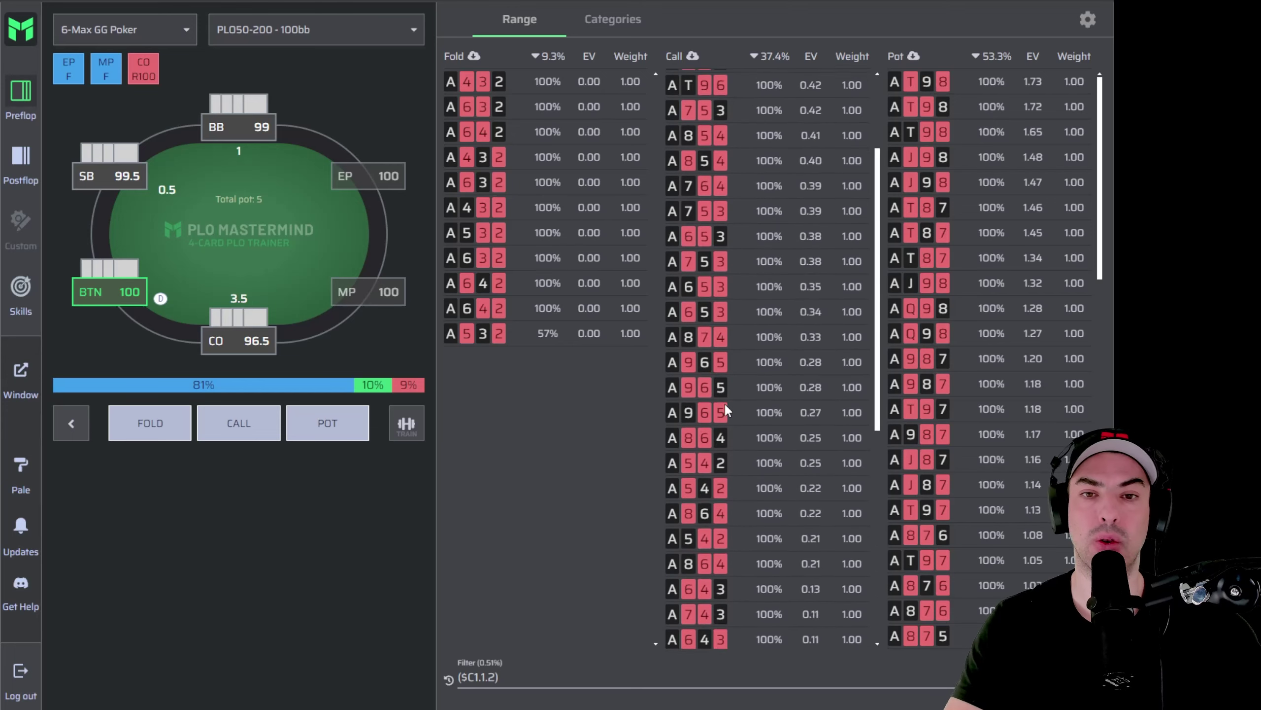
scroll(726, 406, up, 3)
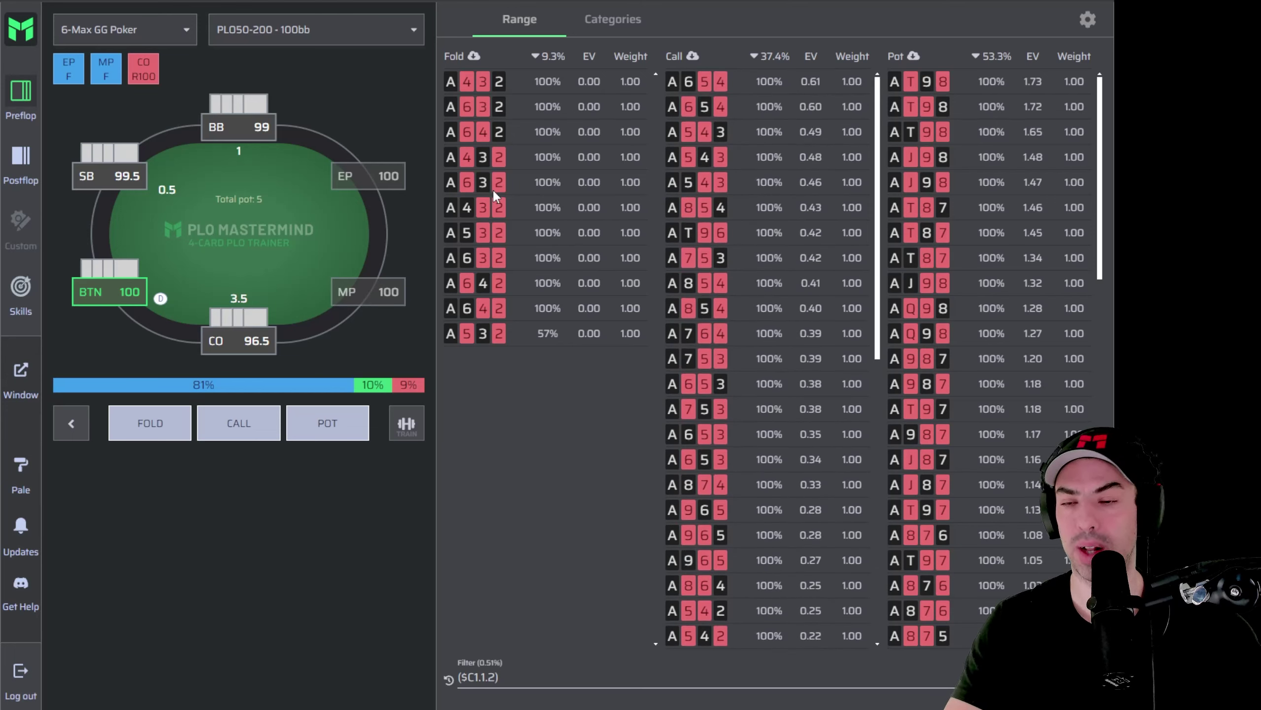